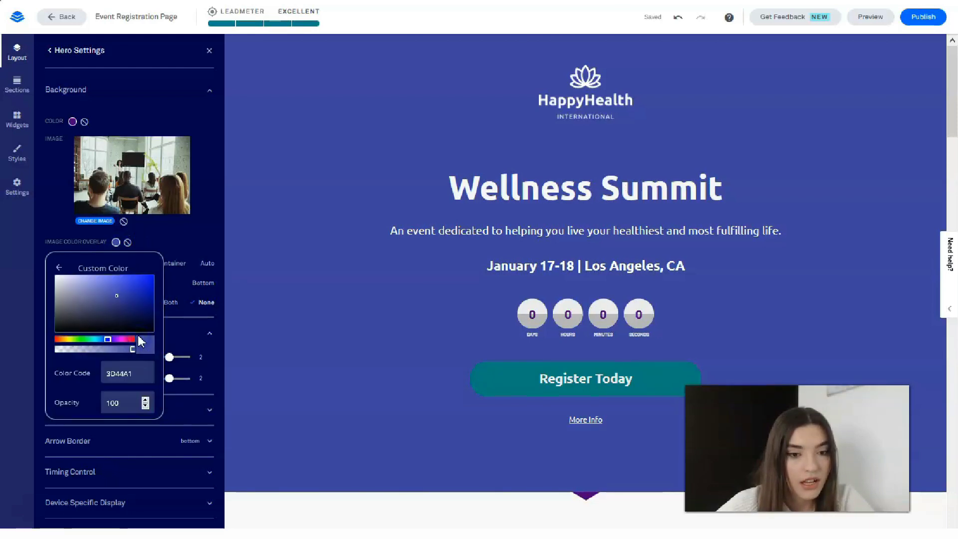
Set the hero background's image color overlay to a muted lavender-blue, color code 8386B9
left_click(70, 282)
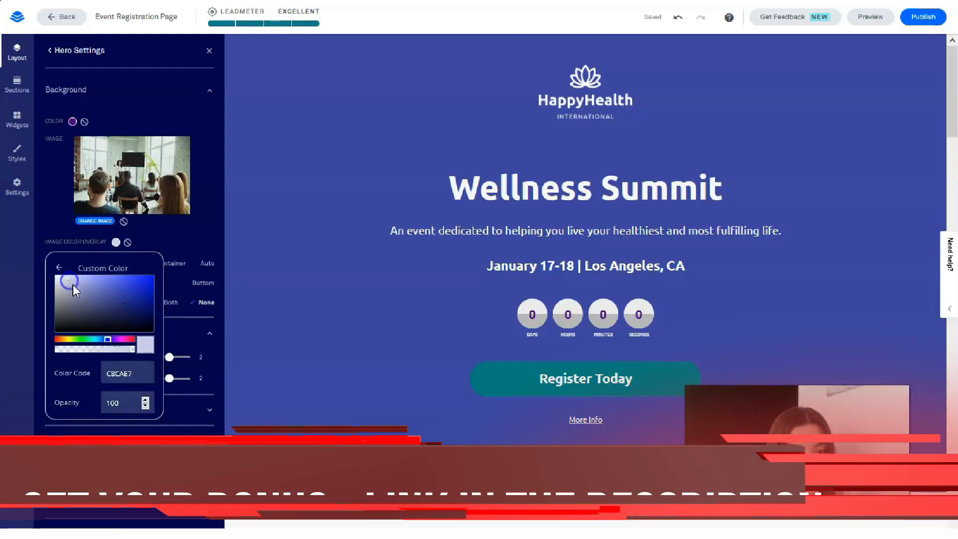
left_click(77, 281)
mouse_move(78, 282)
left_mouse_down()
mouse_move(94, 283)
mouse_move(84, 290)
left_mouse_up()
left_click(79, 301)
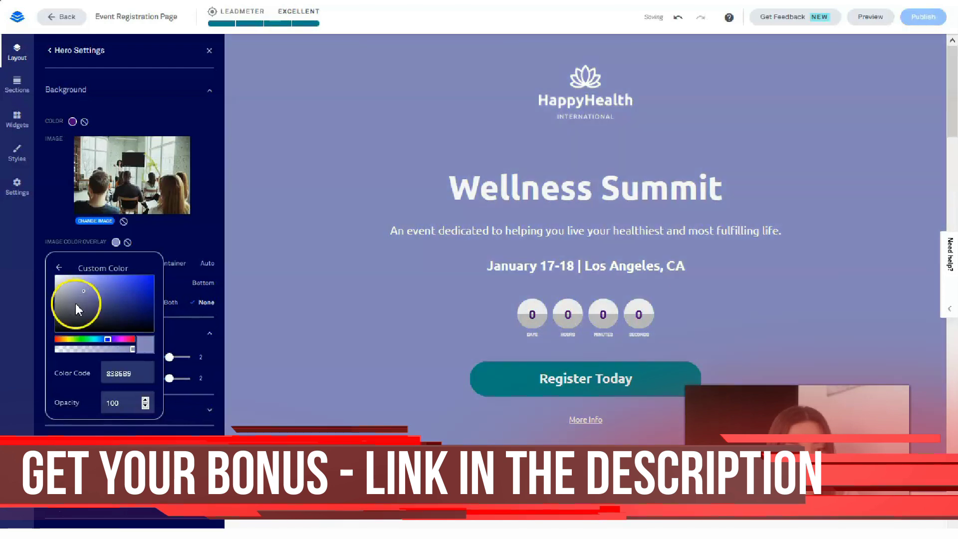
left_click(214, 341)
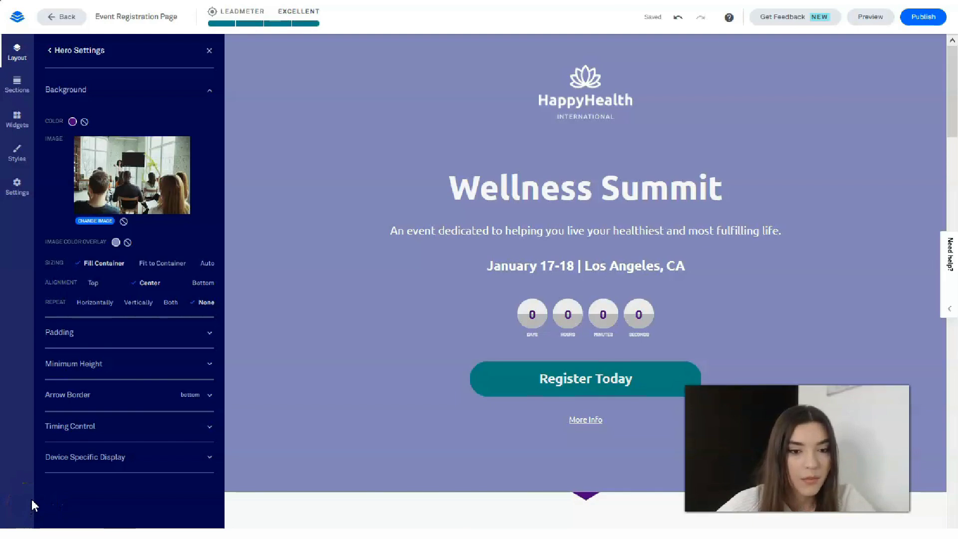
Reduce the opacity of the hero's image color overlay to 49
left_click(84, 332)
left_click(116, 242)
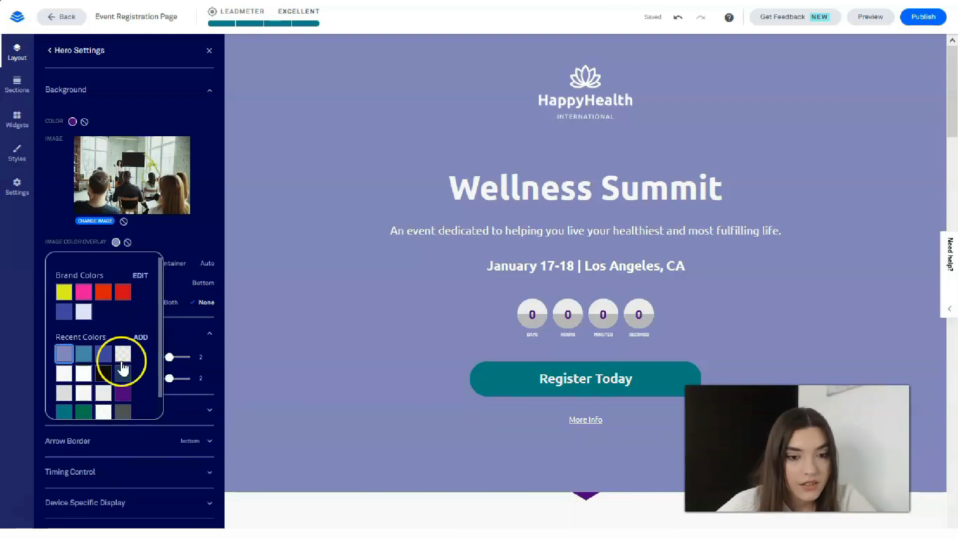
left_click(141, 338)
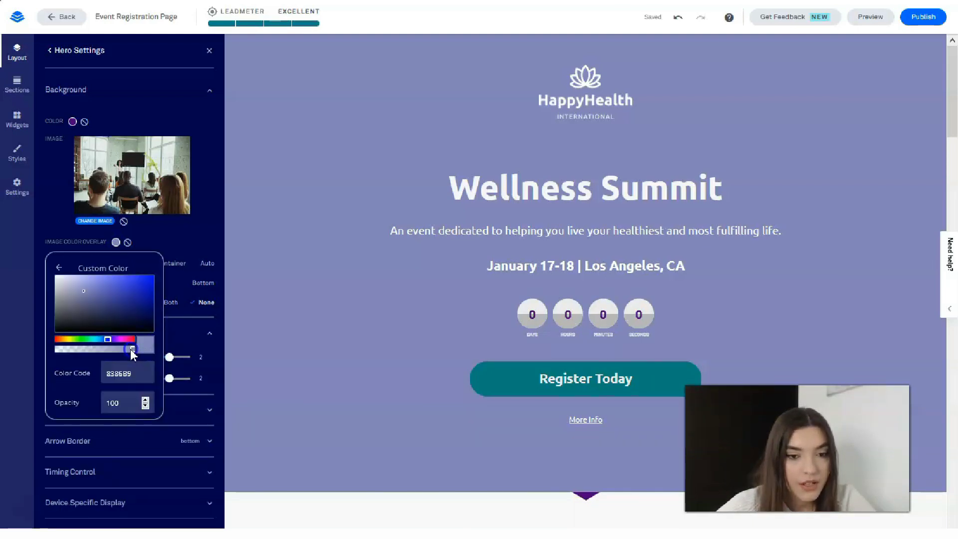
left_click_drag(106, 352, 98, 352)
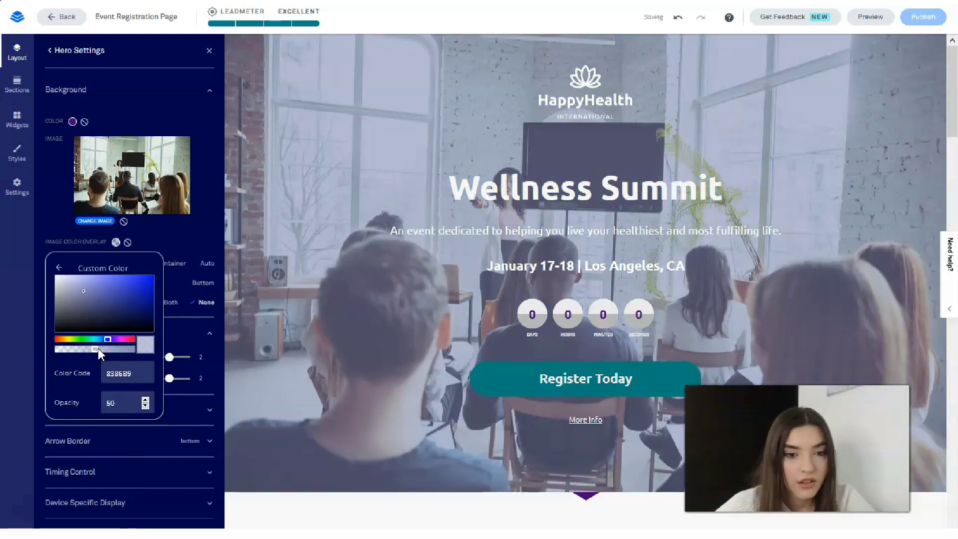
mouse_move(94, 349)
left_mouse_down()
mouse_move(106, 352)
mouse_move(91, 351)
left_mouse_up()
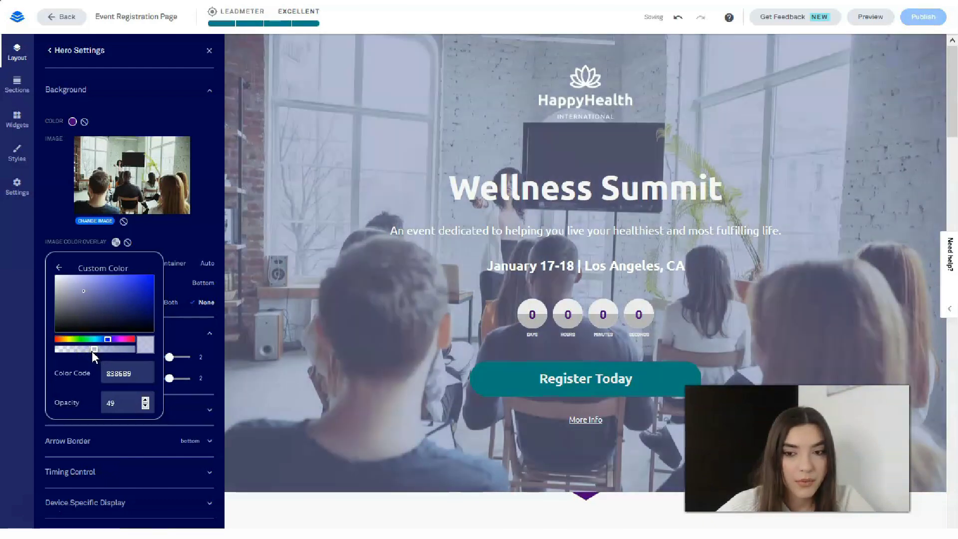
left_click(313, 141)
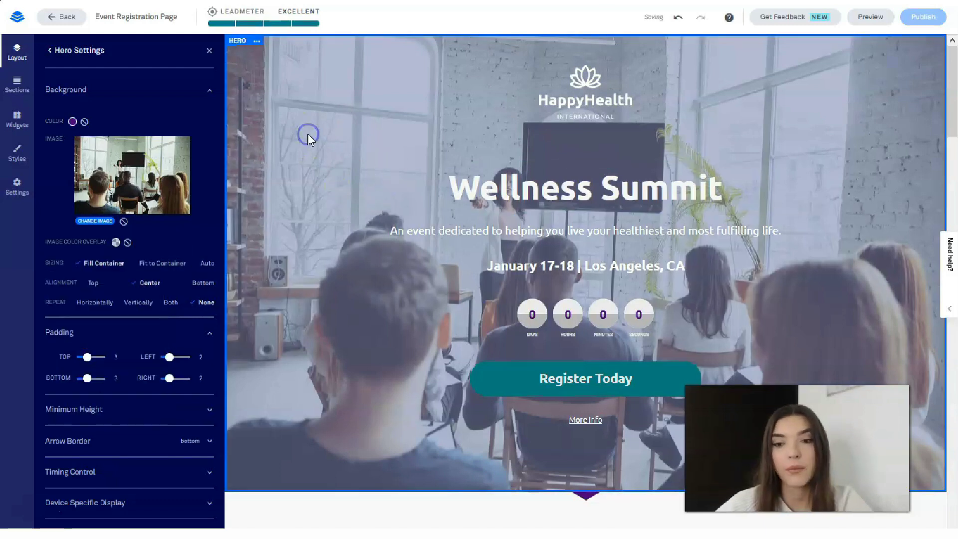
Change the font of the "Wellness Summit" heading to Roboto
left_click(622, 190)
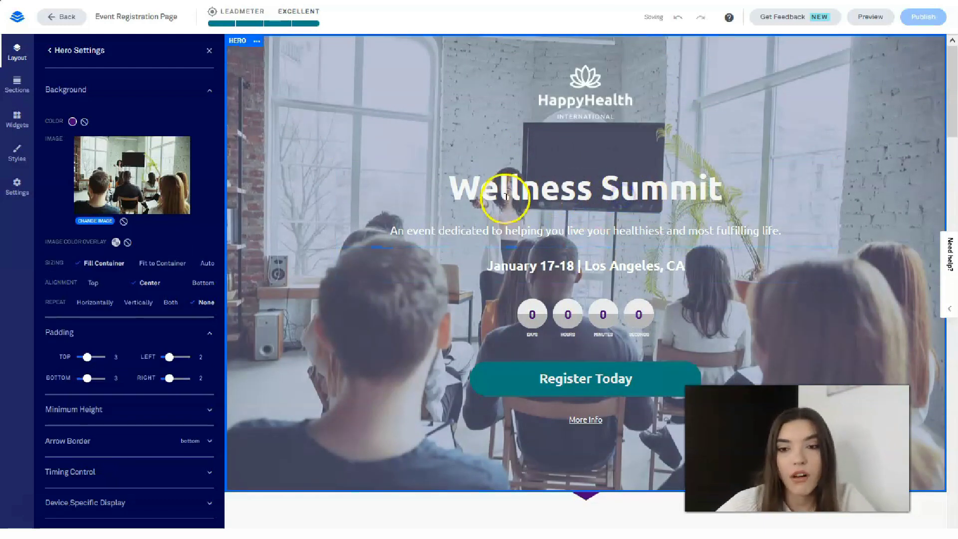
left_click_drag(452, 189, 747, 173)
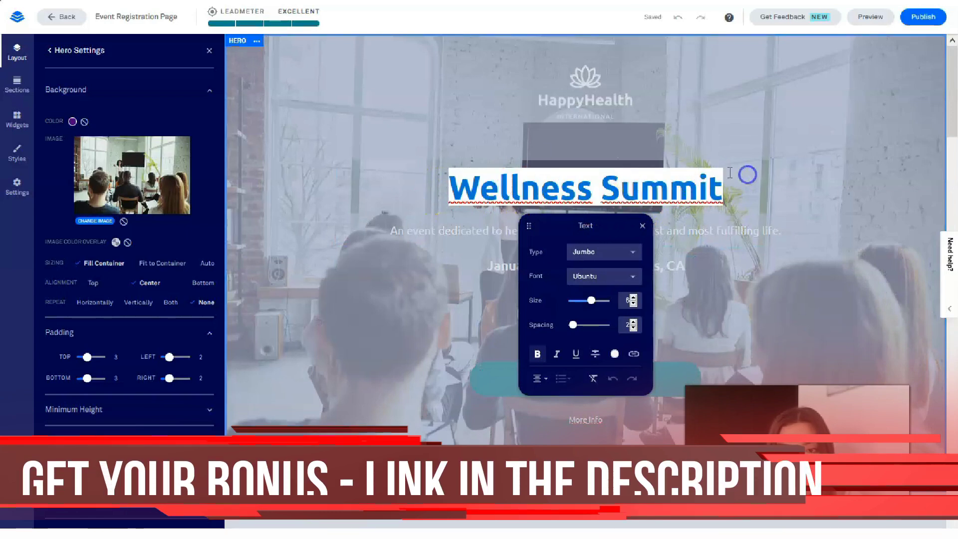
left_click(633, 278)
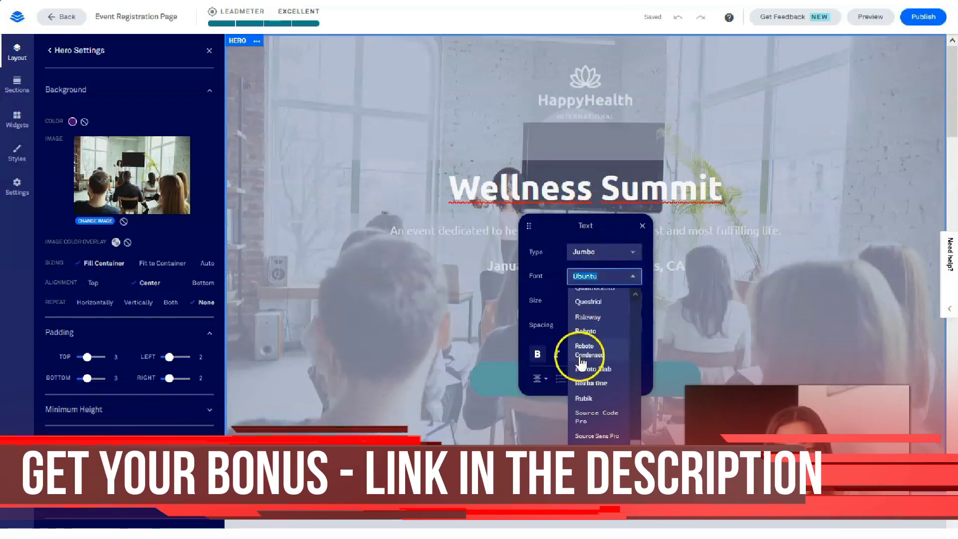
left_click(604, 338)
left_click(794, 181)
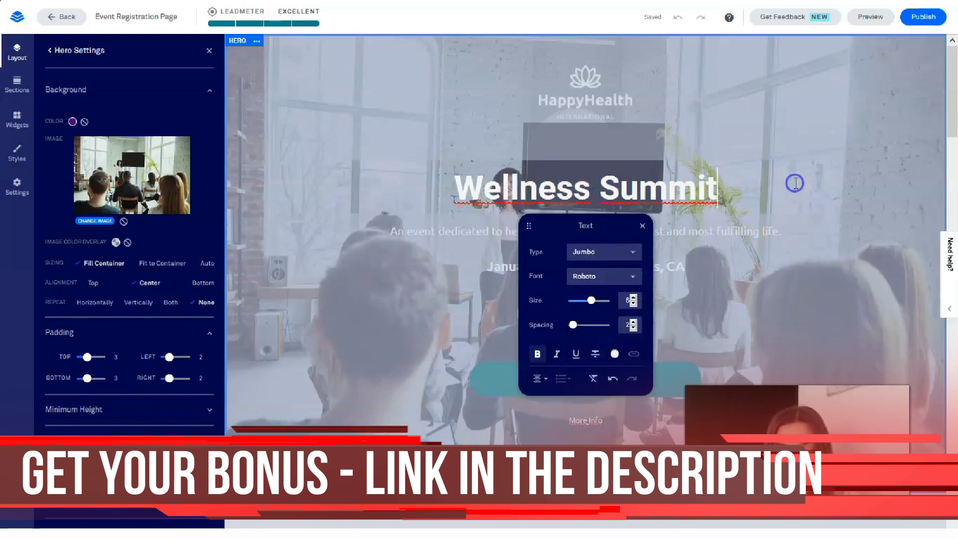
Set the font of the "Wellness Summit" heading to Lato
left_click_drag(455, 188, 770, 171)
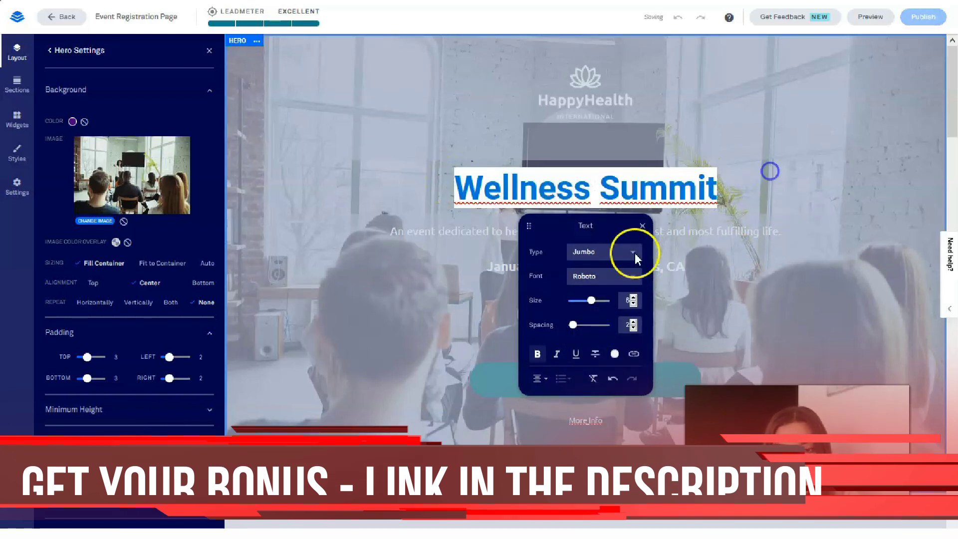
left_click(631, 277)
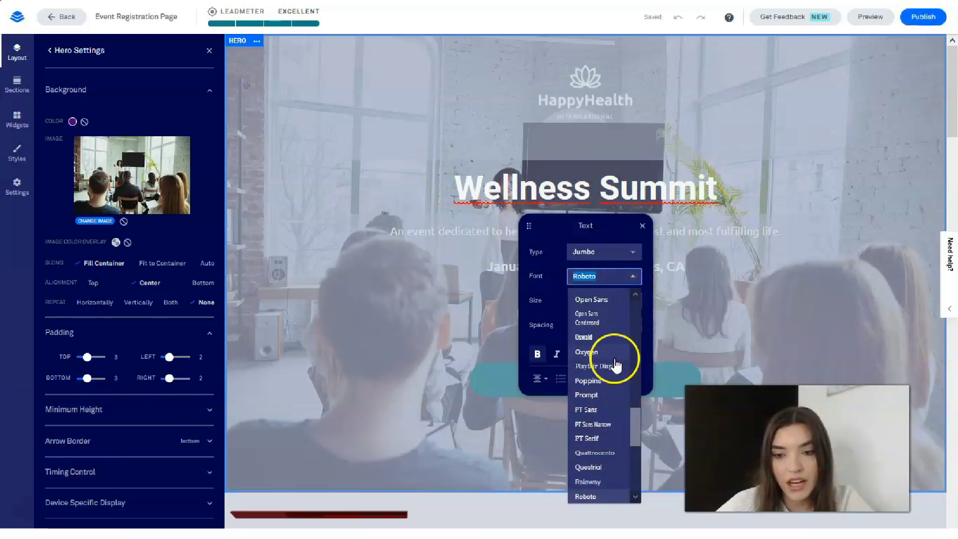
scroll(615, 359, "down", 1)
scroll(619, 359, "up", 7)
scroll(613, 385, "up", 3)
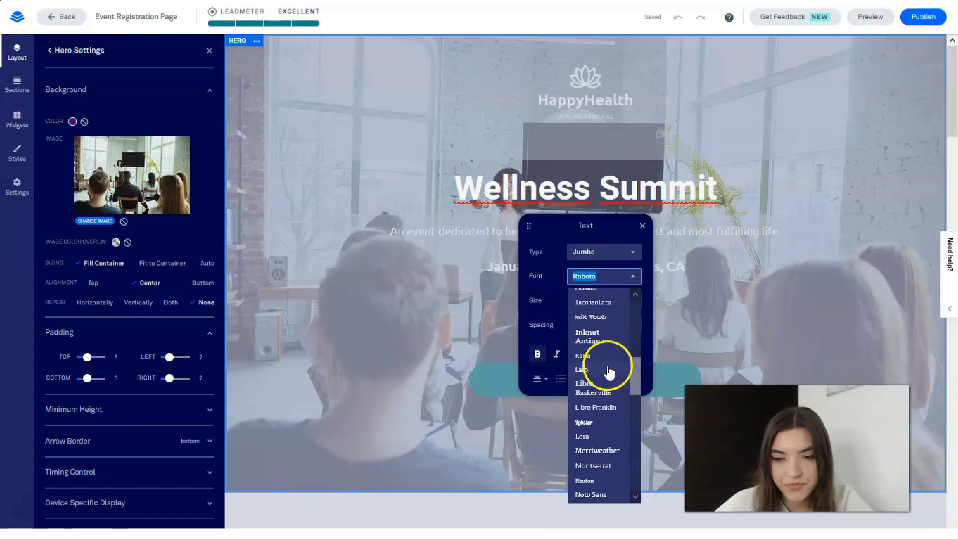
left_click(609, 372)
left_click(702, 248)
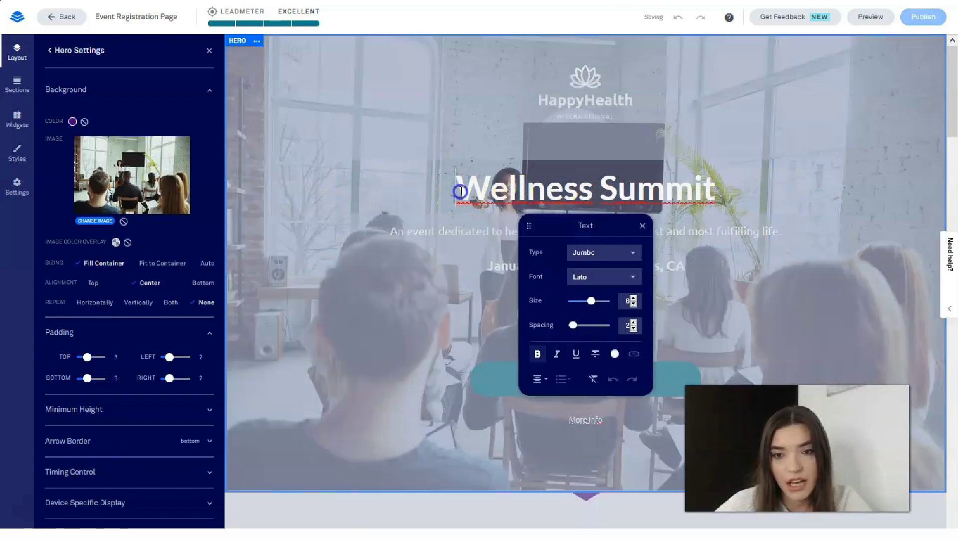
Make the text of the "Wellness Summit" heading slightly smaller
left_click_drag(457, 188, 747, 189)
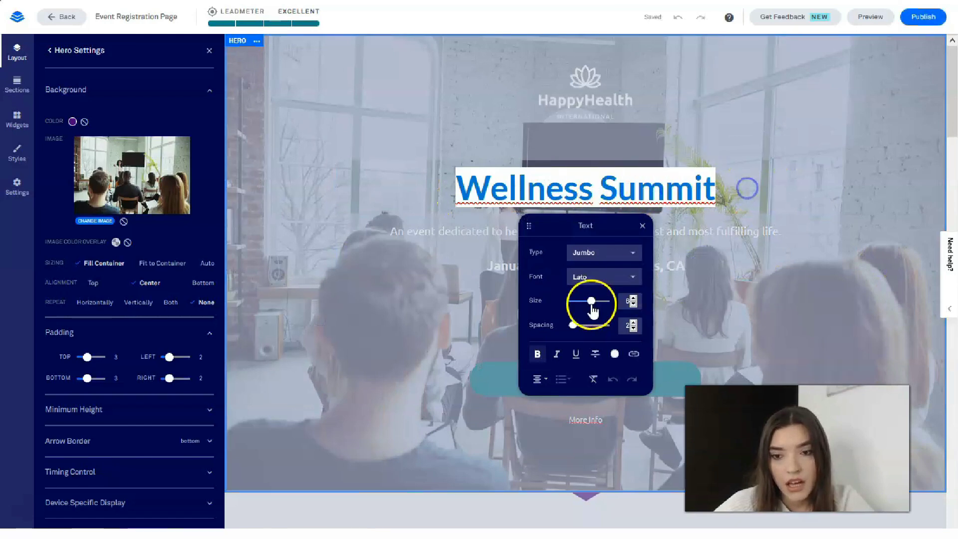
left_click_drag(592, 306, 589, 303)
Try custom blue and green shades on the "Wellness Summit" heading, settling on orange with color code CA7A18
left_click(613, 353)
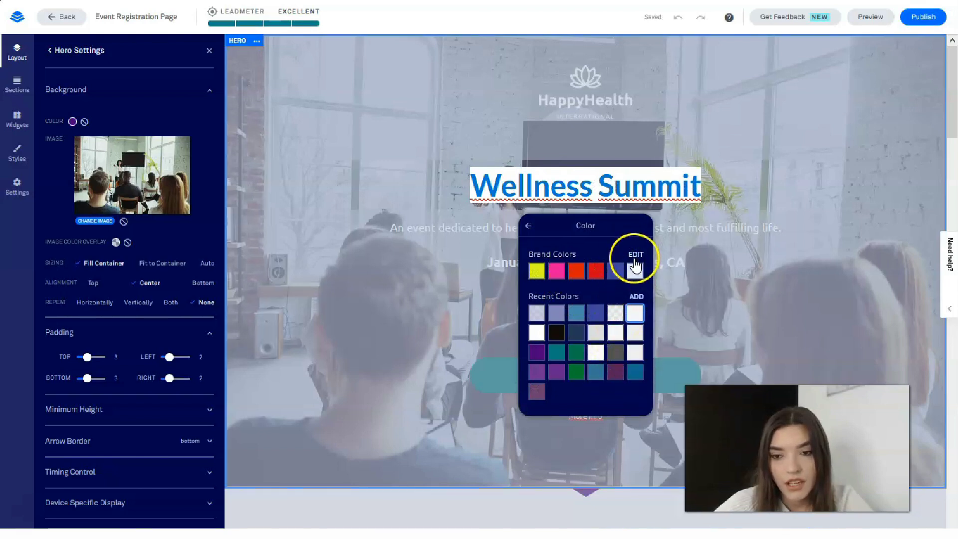
left_click(638, 297)
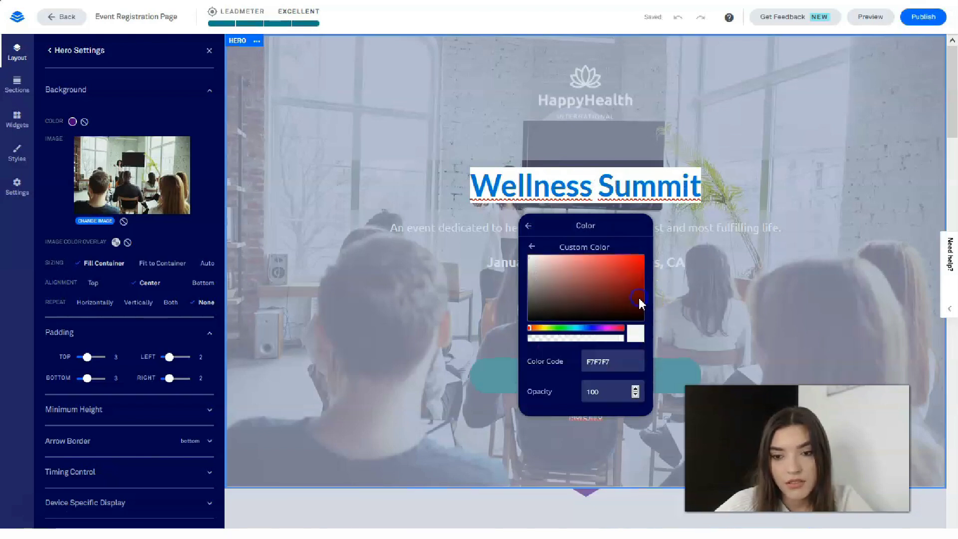
left_click(622, 259)
left_click(592, 328)
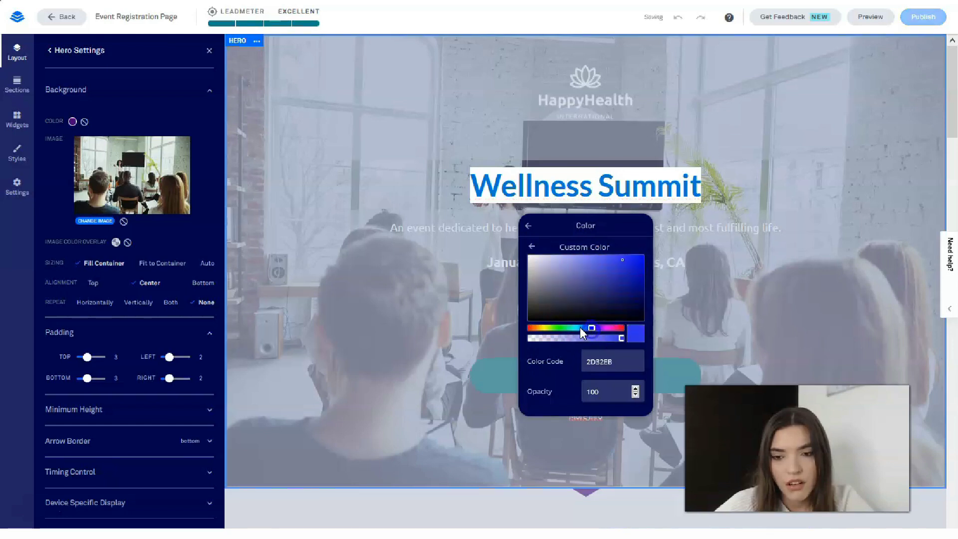
mouse_move(598, 331)
left_mouse_down()
mouse_move(607, 328)
mouse_move(554, 326)
mouse_move(564, 328)
left_mouse_up()
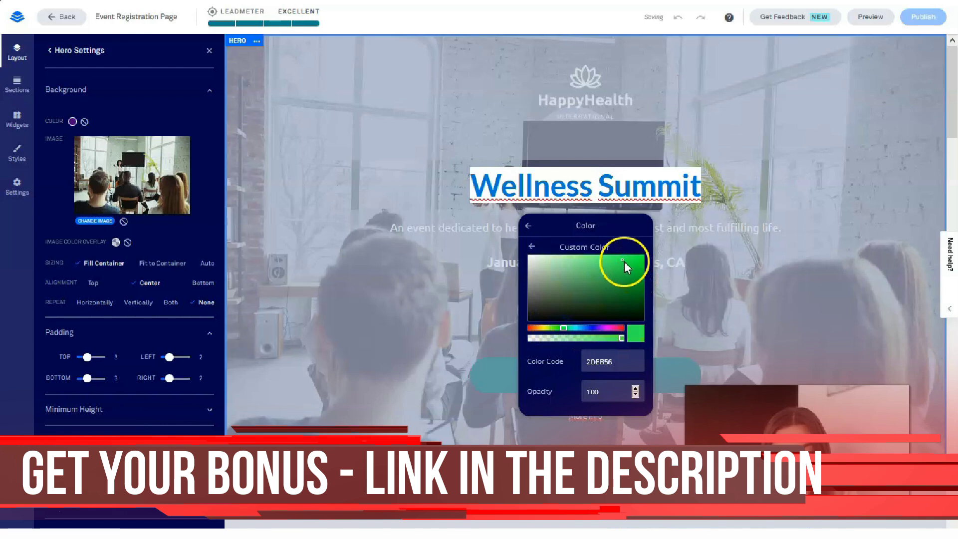
left_click(477, 186)
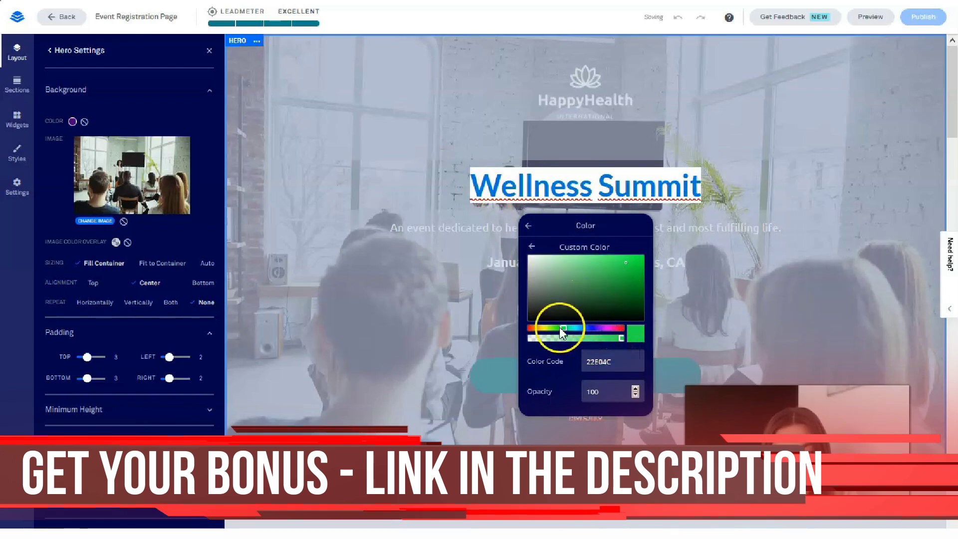
left_click(539, 330)
left_click(629, 270)
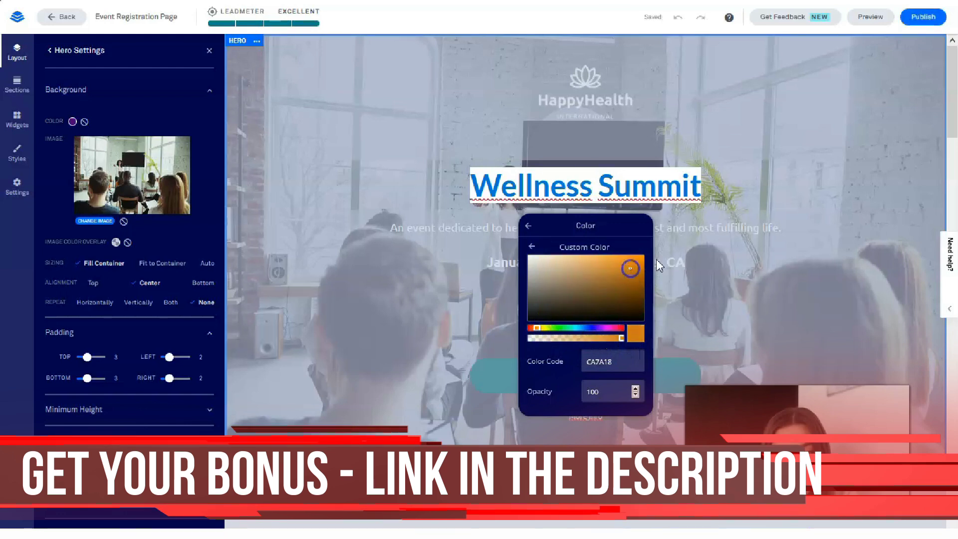
left_click(756, 222)
Try the indigo brand color and the dark teal-blue recent color on the "Wellness Summit" heading
left_click(474, 183)
left_click_drag(475, 182, 729, 179)
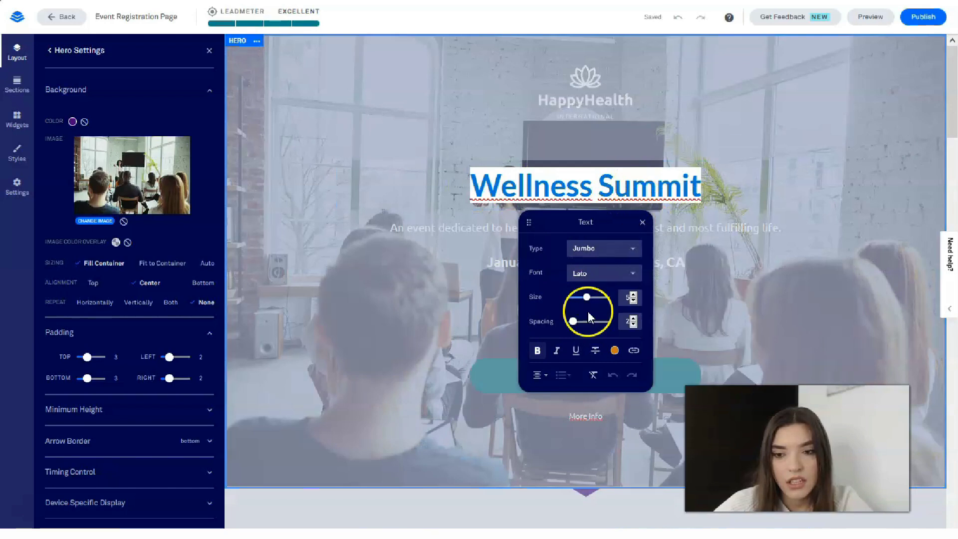
left_click(614, 351)
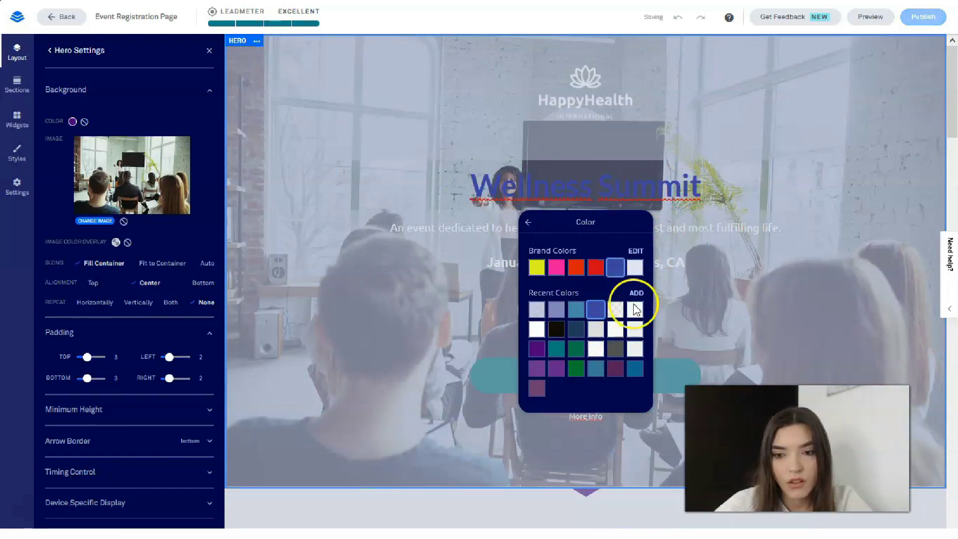
left_click_drag(712, 189, 443, 186)
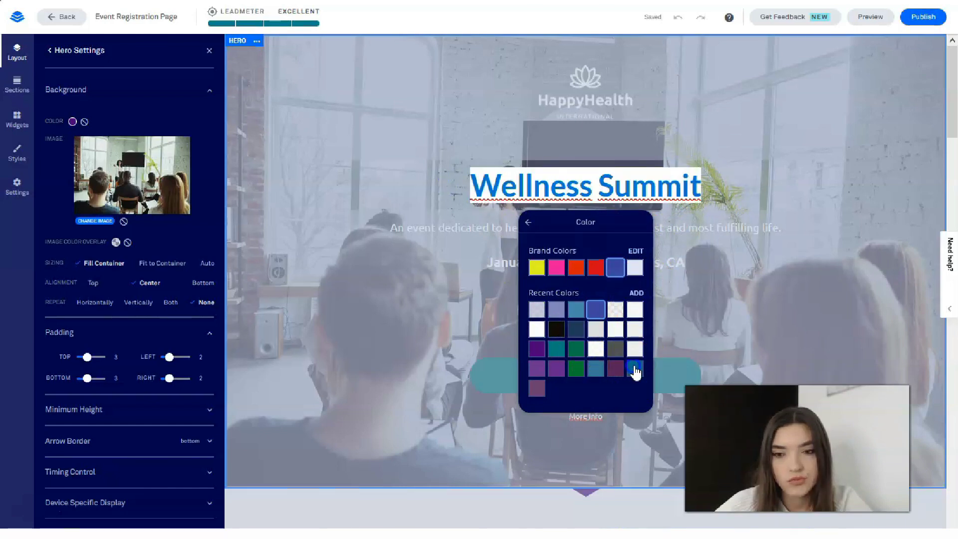
left_click(717, 129)
left_click(601, 160)
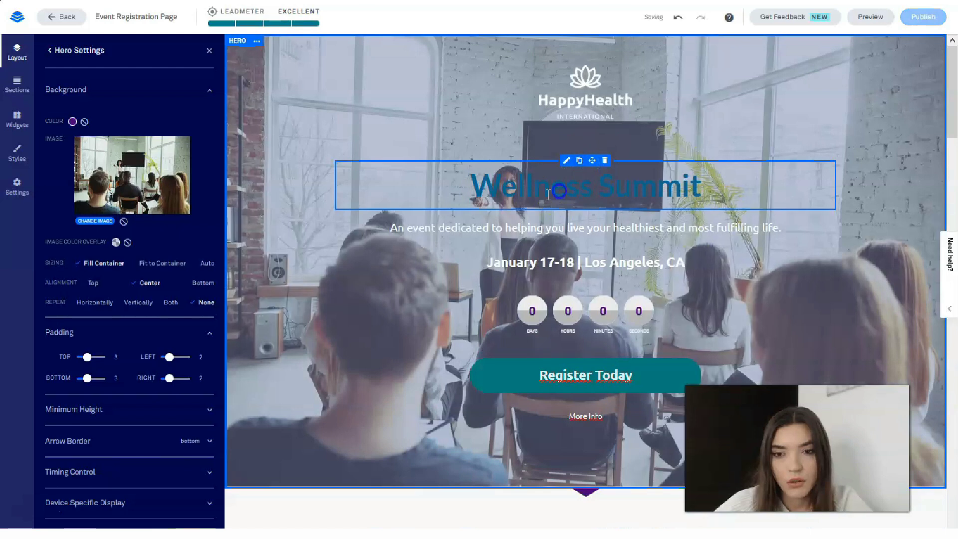
Recolor the "Wellness Summit" heading with a custom dark magenta
left_click(475, 196)
left_click_drag(476, 196, 711, 188)
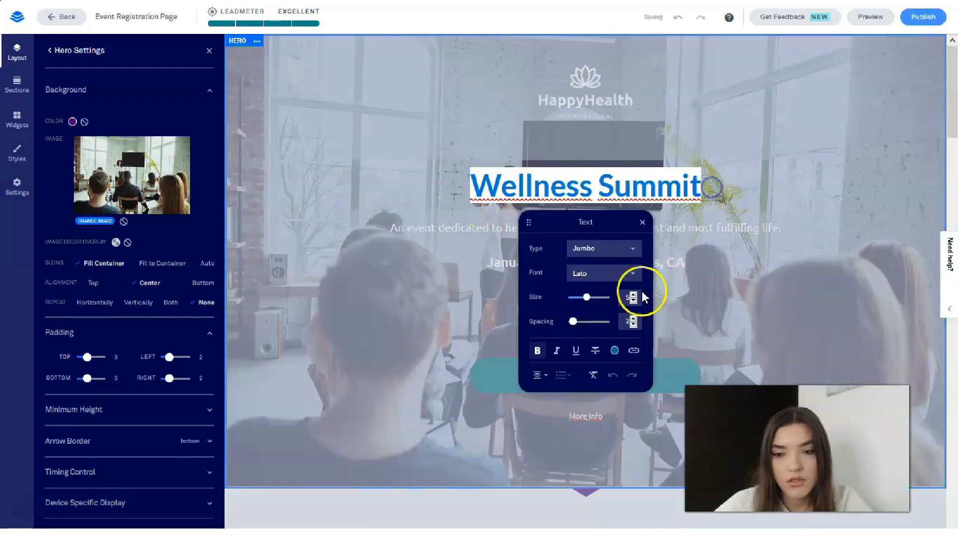
left_click(615, 350)
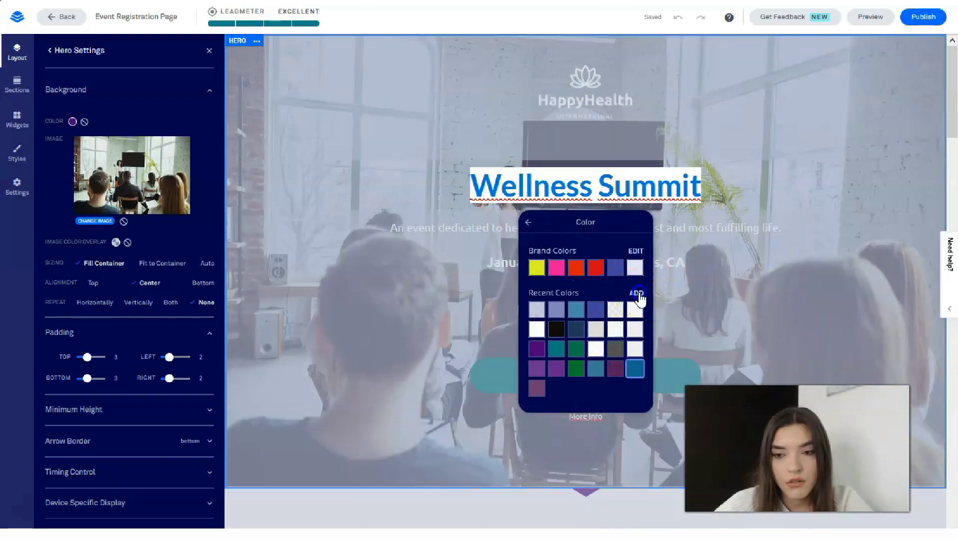
left_click(638, 294)
left_click(738, 212)
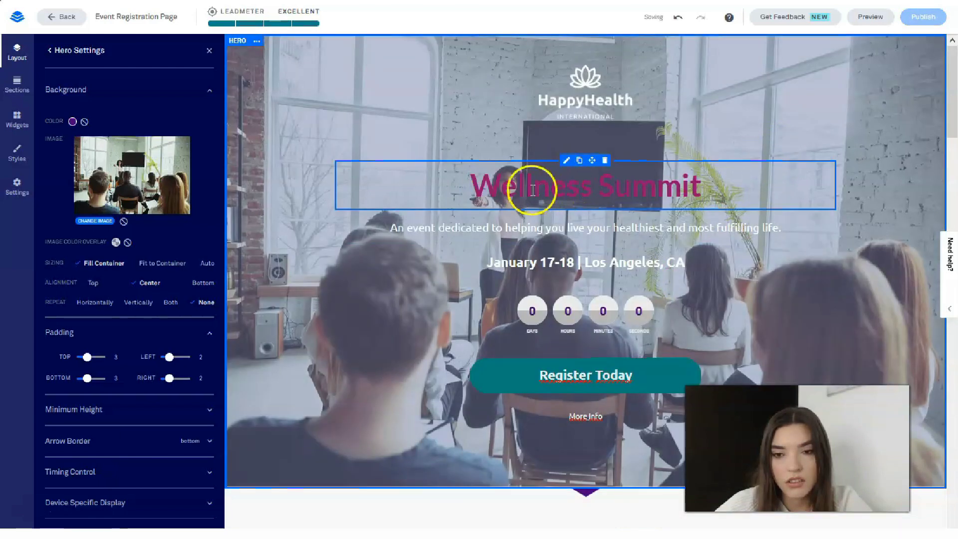
Set the "Wellness Summit" heading to a custom dark red, color code 8D0B18
left_click_drag(475, 186, 727, 182)
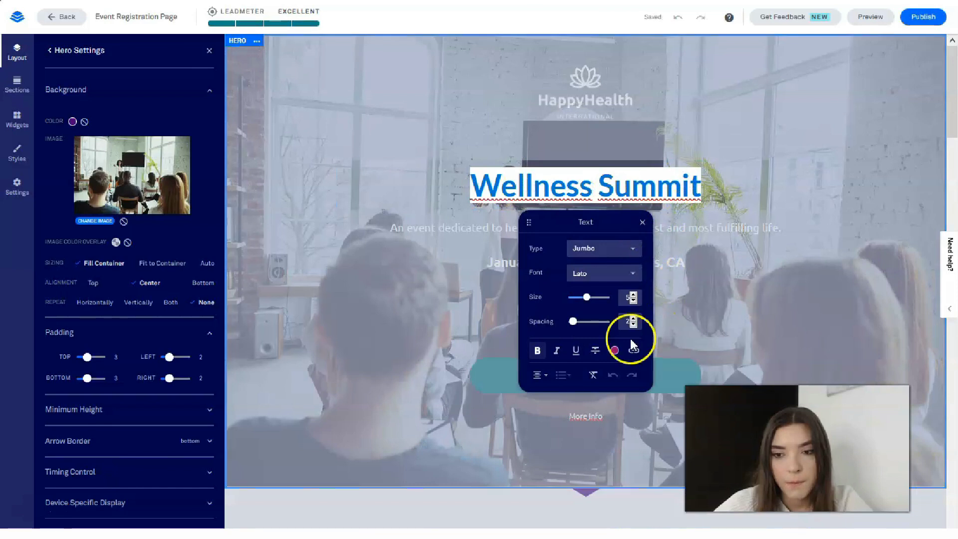
left_click(616, 351)
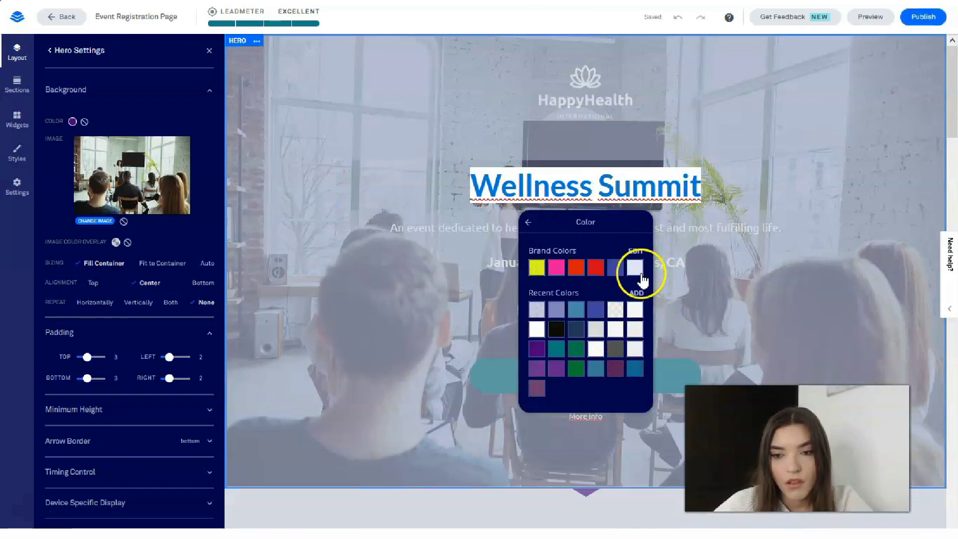
left_click(638, 294)
left_click(620, 324)
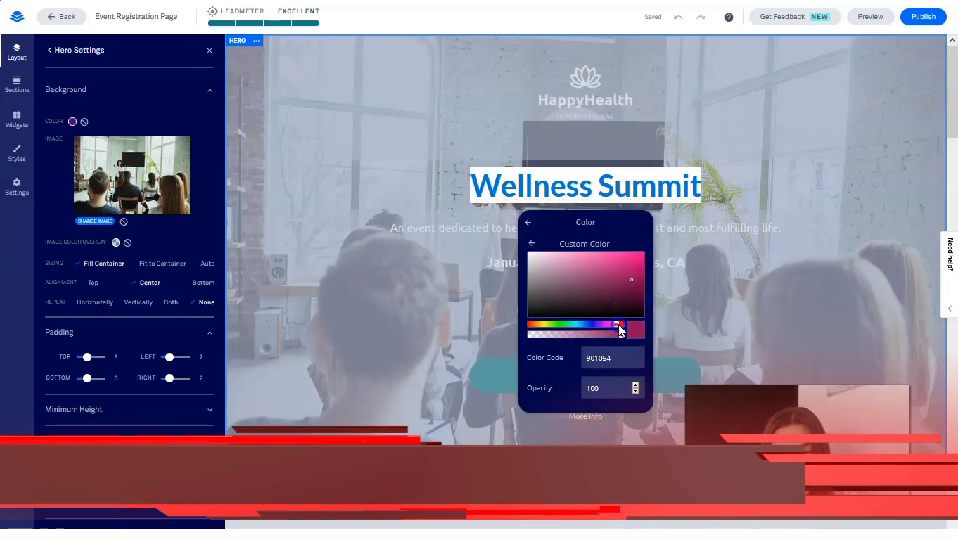
left_click_drag(619, 324, 623, 323)
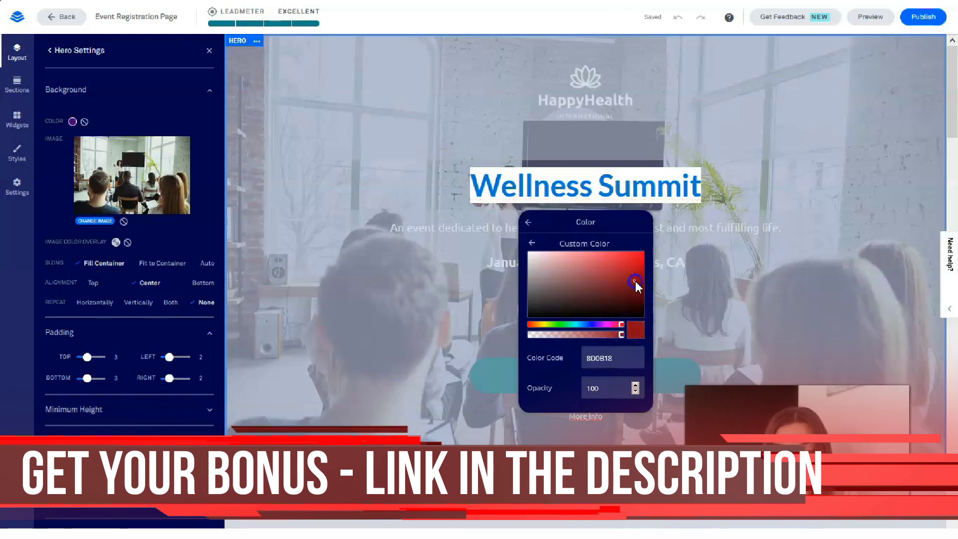
left_click(714, 151)
left_click(585, 182)
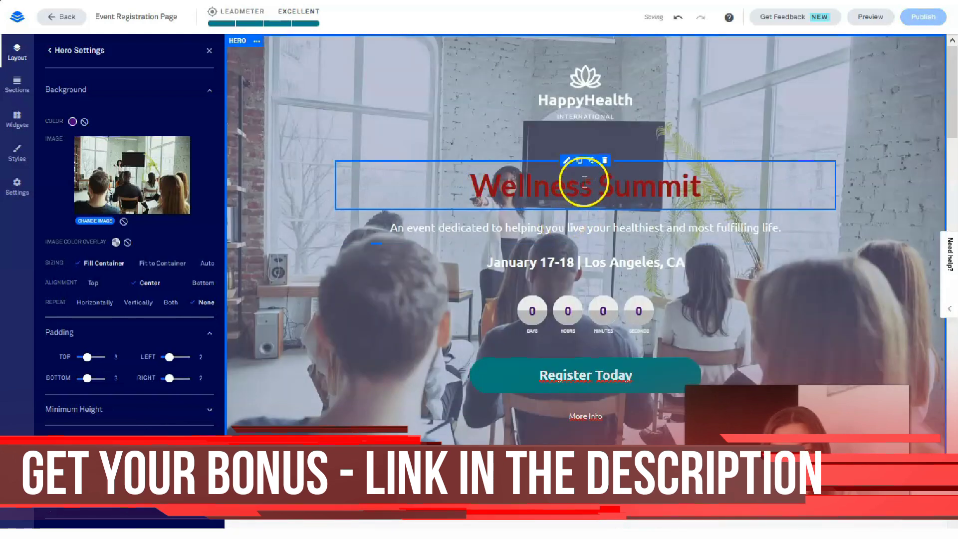
Try a custom bright red on the "Wellness Summit" heading
left_click_drag(471, 191, 738, 181)
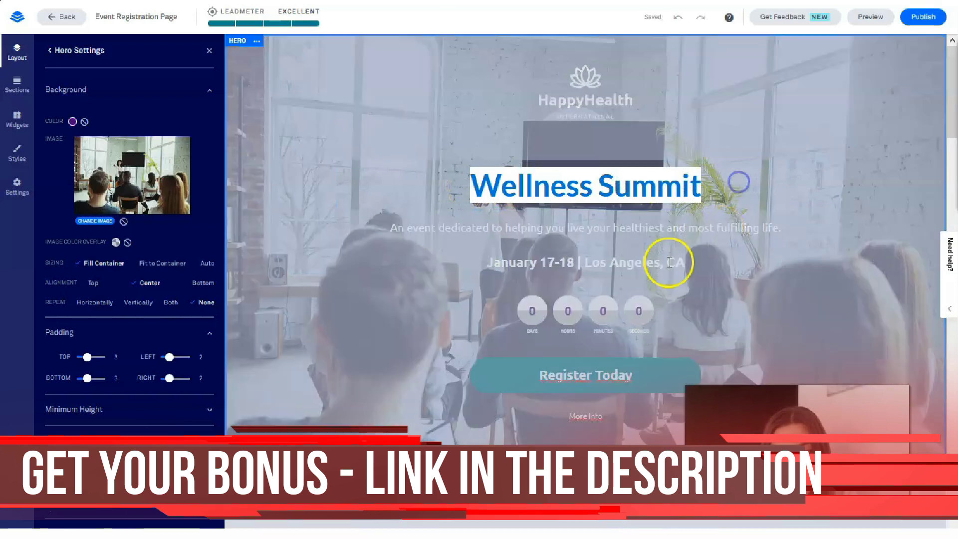
left_click(616, 350)
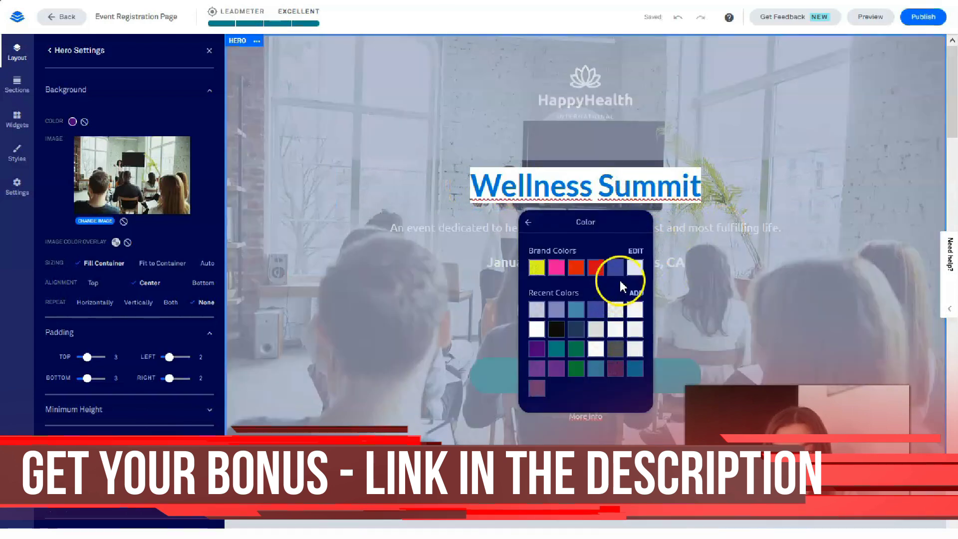
left_click(636, 293)
left_click(637, 265)
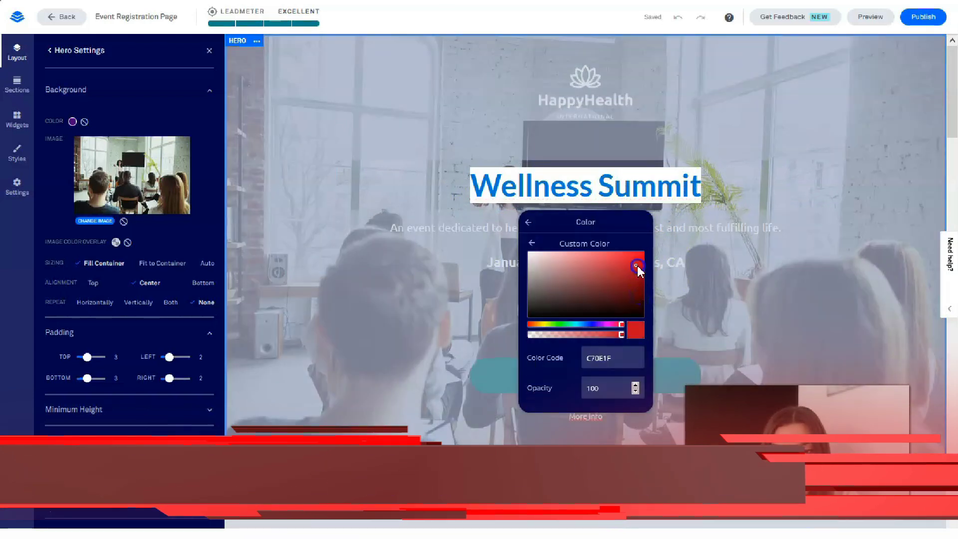
left_click_drag(637, 265, 650, 266)
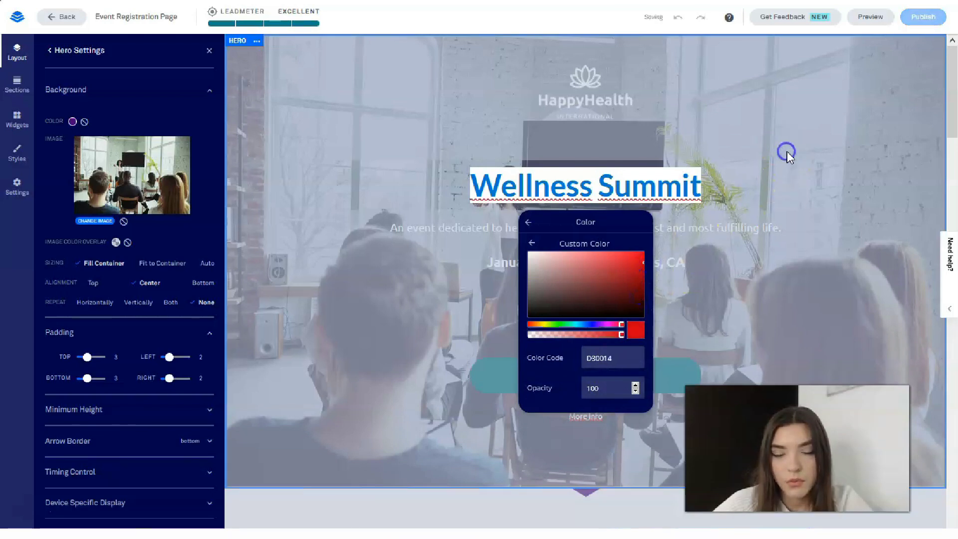
left_click(787, 152)
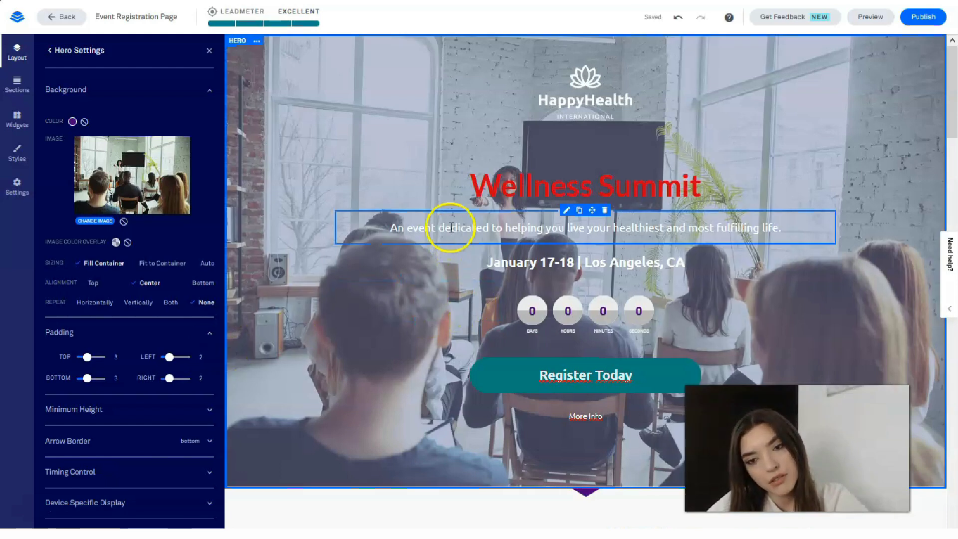
Recolor the "Wellness Summit" heading black
left_click(475, 185)
left_click_drag(467, 186, 731, 179)
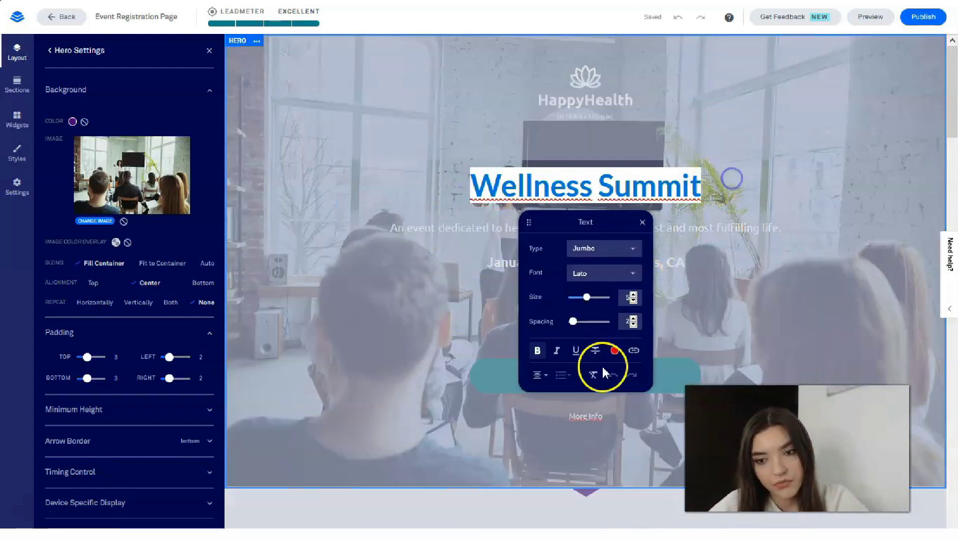
left_click(615, 350)
left_click(588, 372)
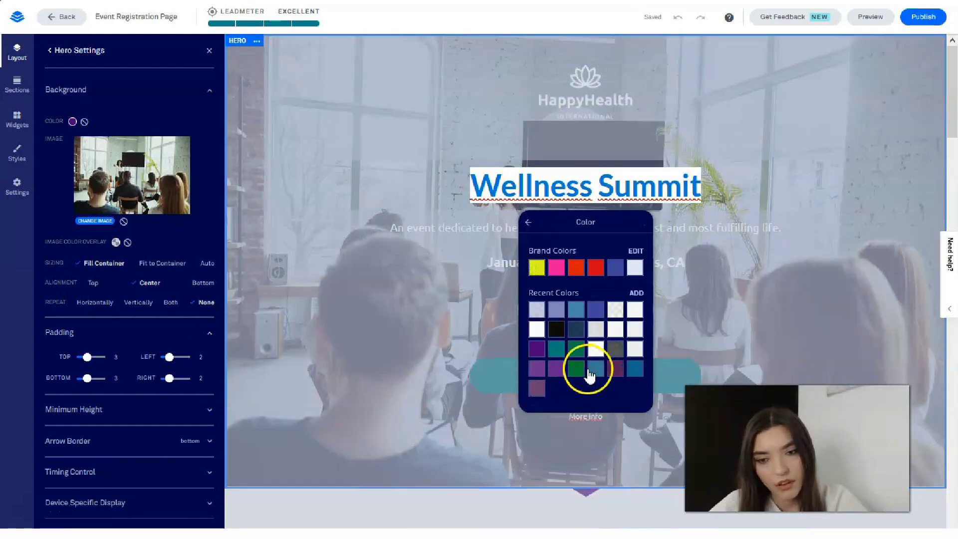
left_click(625, 302)
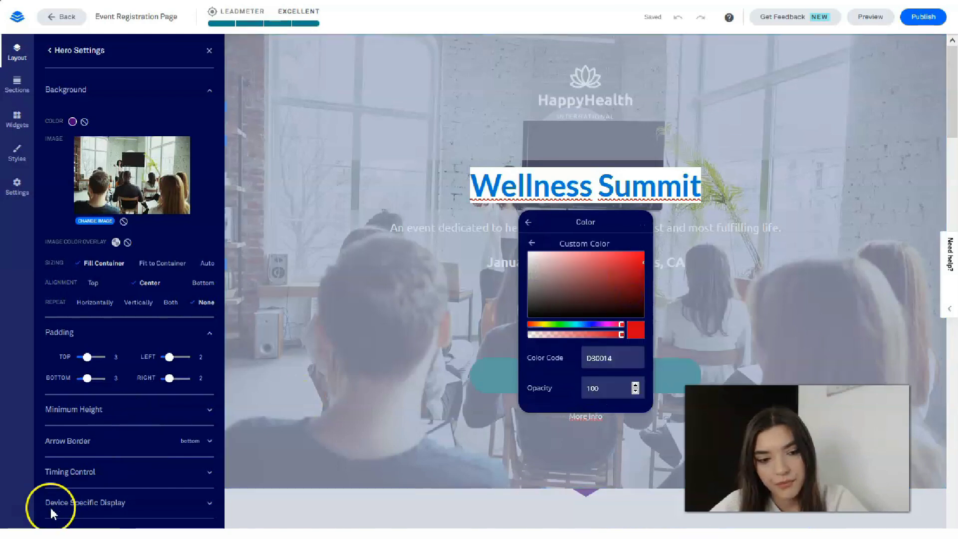
key("Escape")
left_click(540, 183)
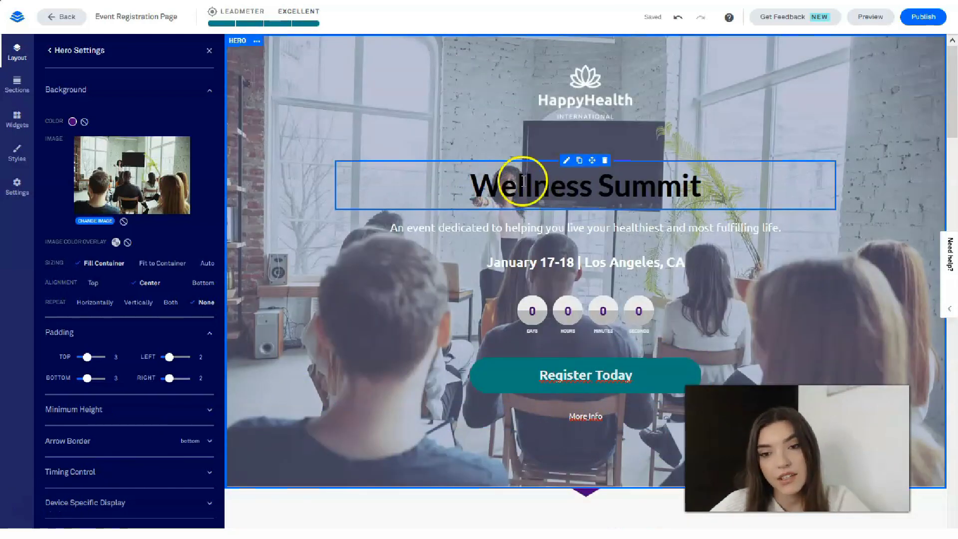
Recolor the "An event dedicated to helping you live..." description line black using the recent colors
left_click(390, 230)
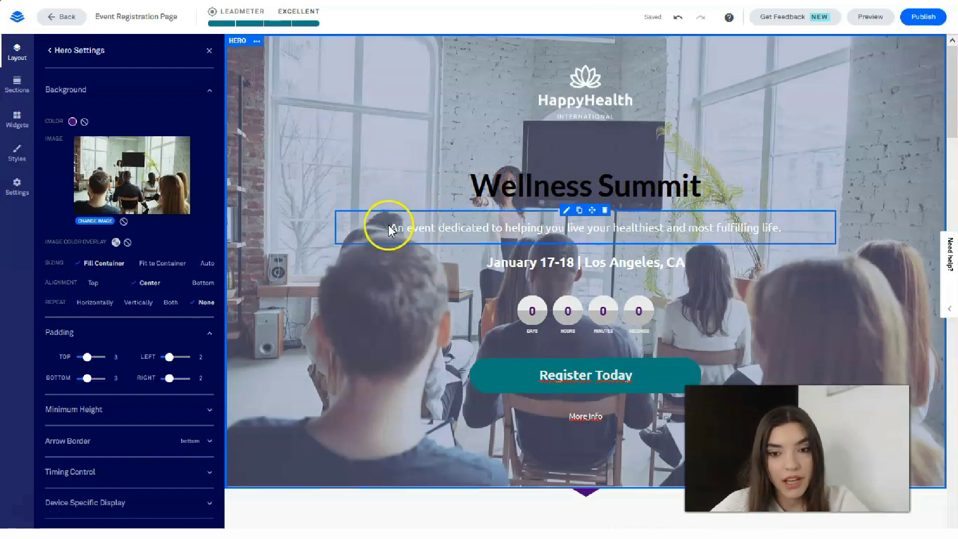
left_click(390, 230)
left_click_drag(391, 230, 888, 242)
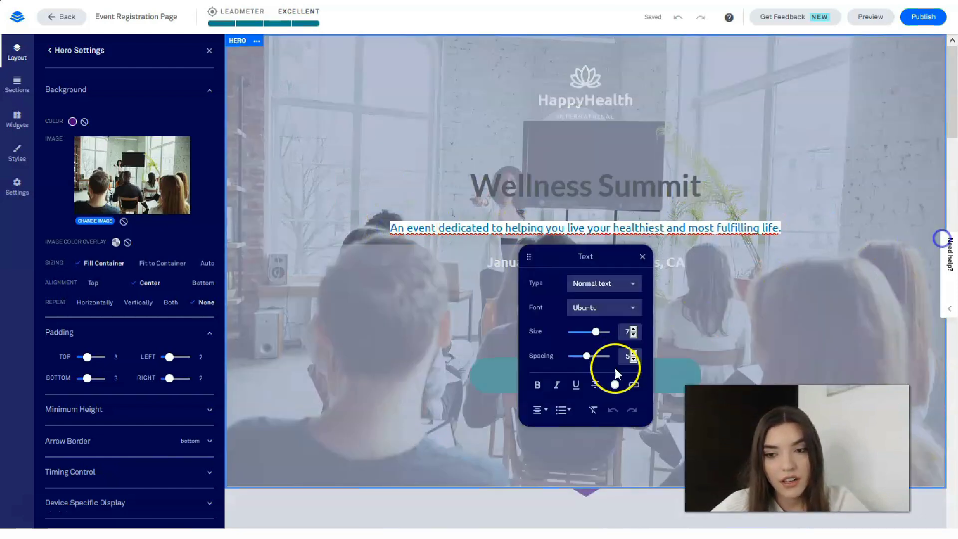
left_click(615, 384)
left_click(556, 367)
left_click(763, 198)
left_click(847, 242)
left_click(533, 300)
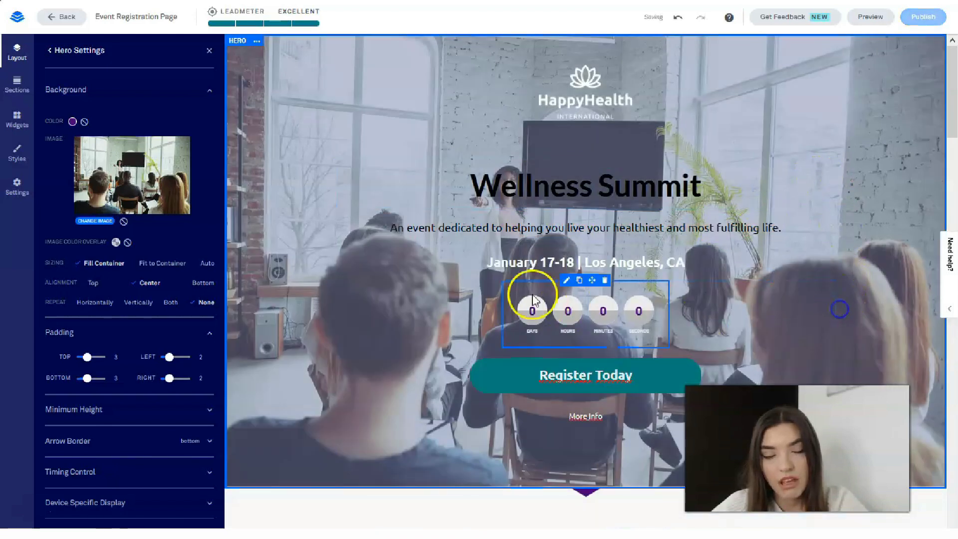
Recolor the "January 17-18 | Los Angeles, CA" line black using the recent colors
left_click(471, 260)
left_click_drag(481, 260, 799, 279)
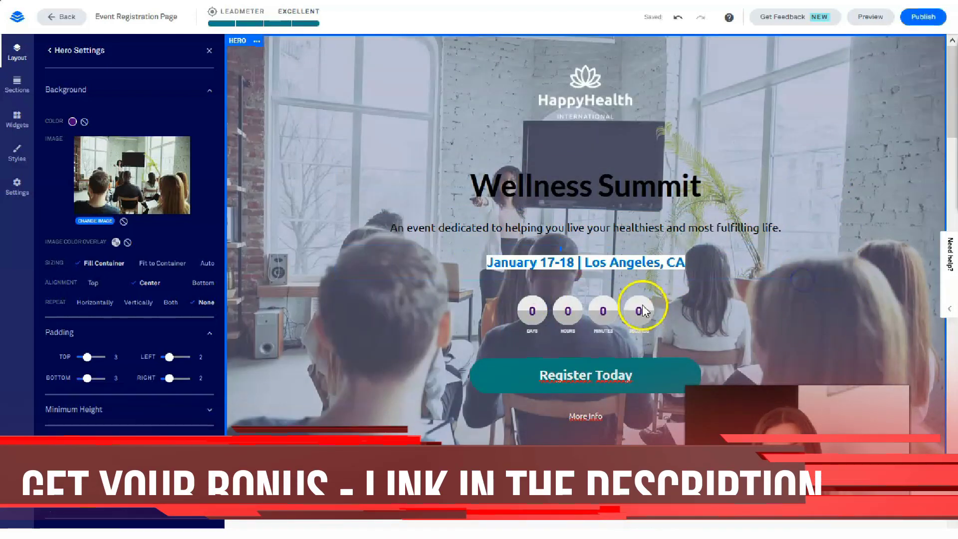
left_click(610, 421)
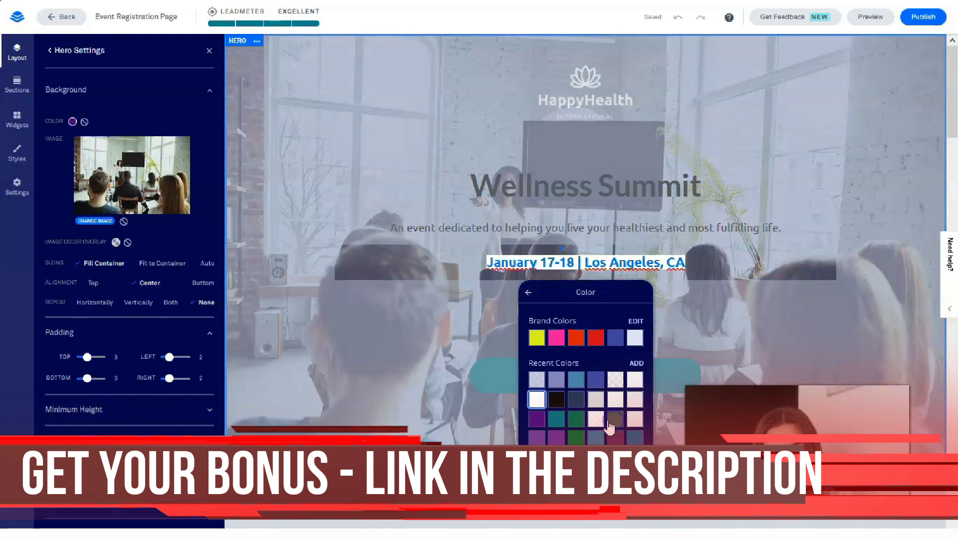
left_click(556, 399)
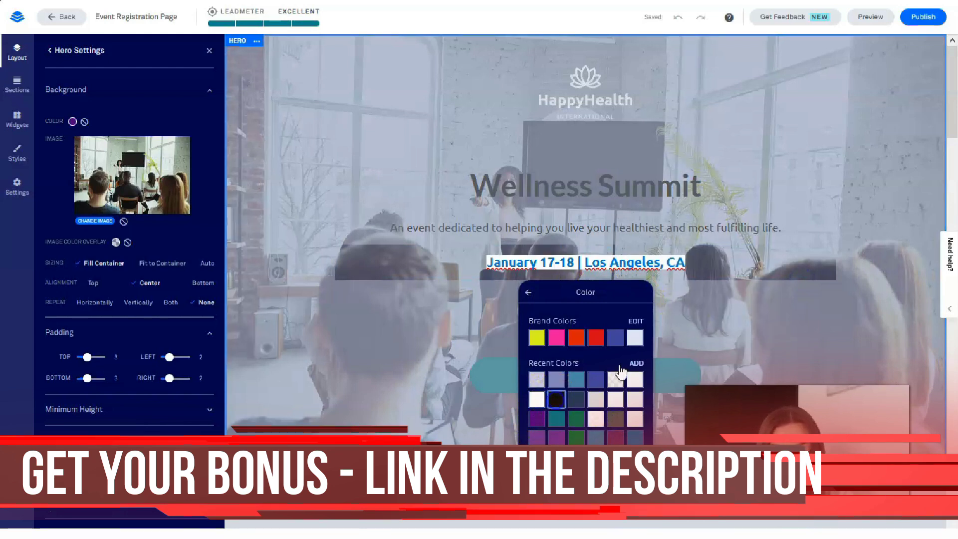
left_click(804, 223)
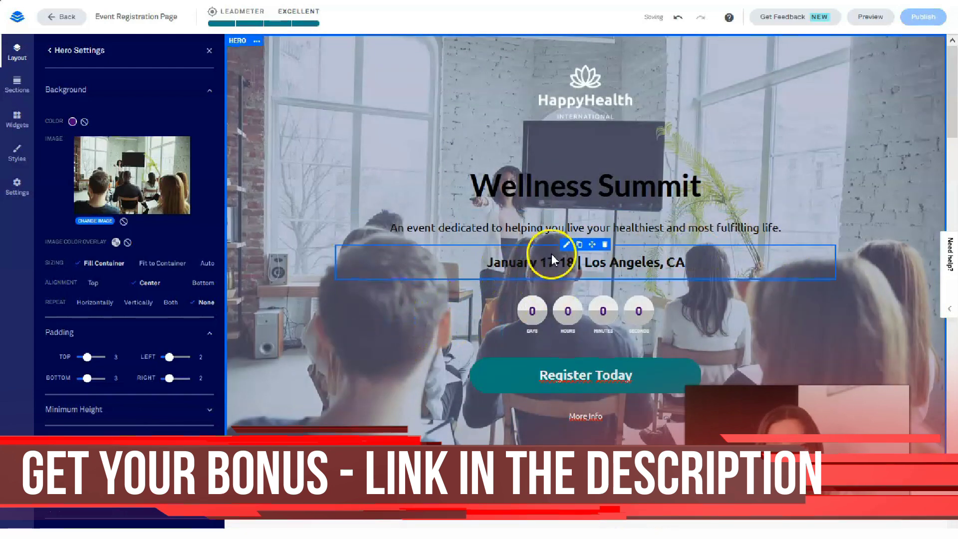
Set the "Register Today" button's background to the red brand color
scroll(505, 261, "down", 3)
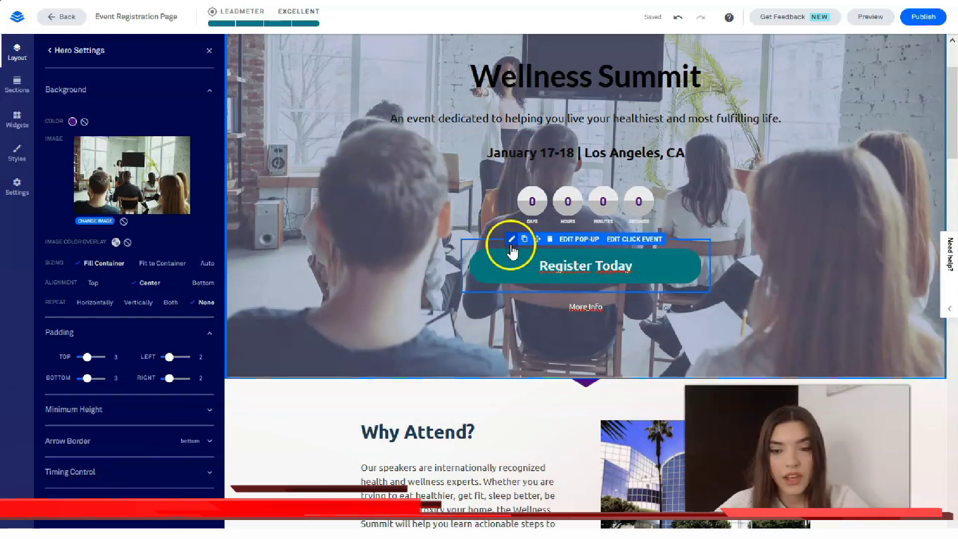
left_click(512, 239)
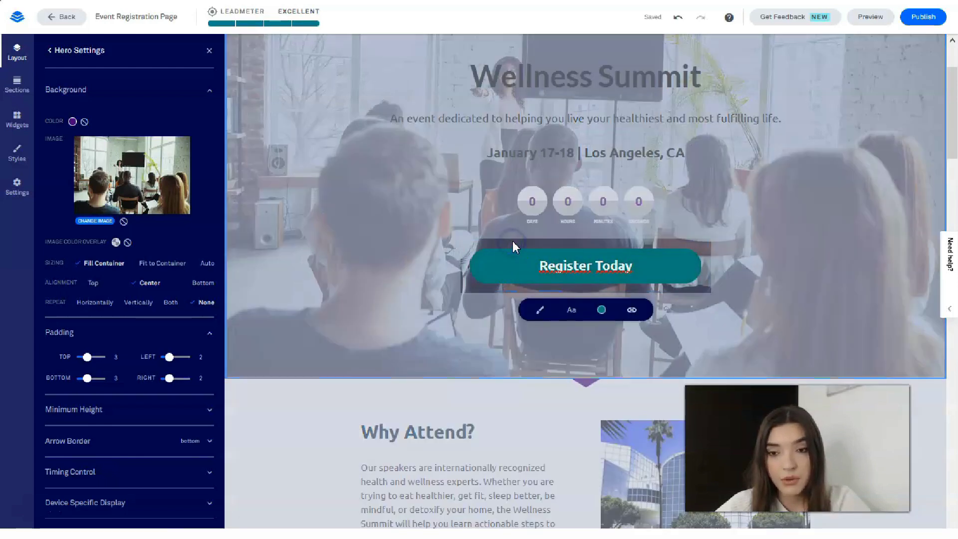
left_click(603, 311)
left_click(604, 382)
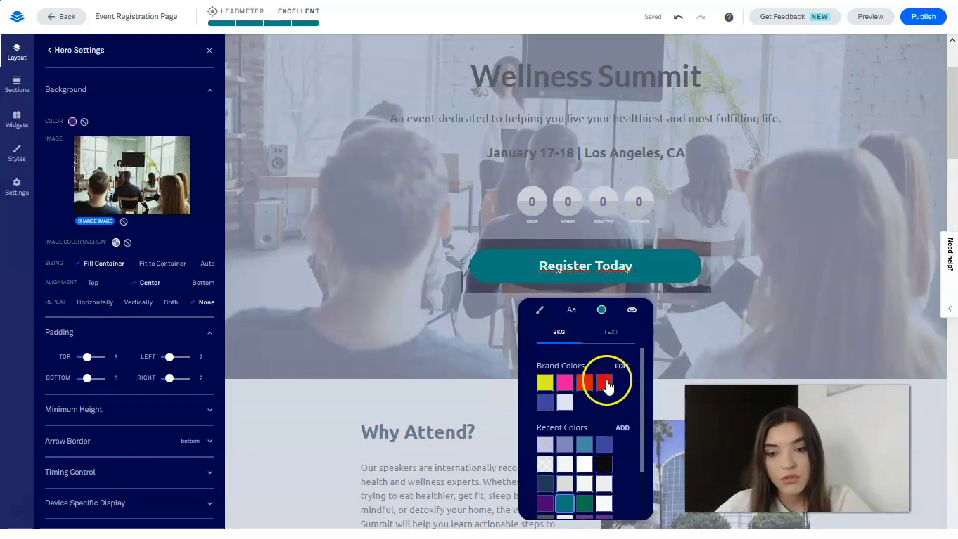
left_click(859, 250)
left_click(789, 229)
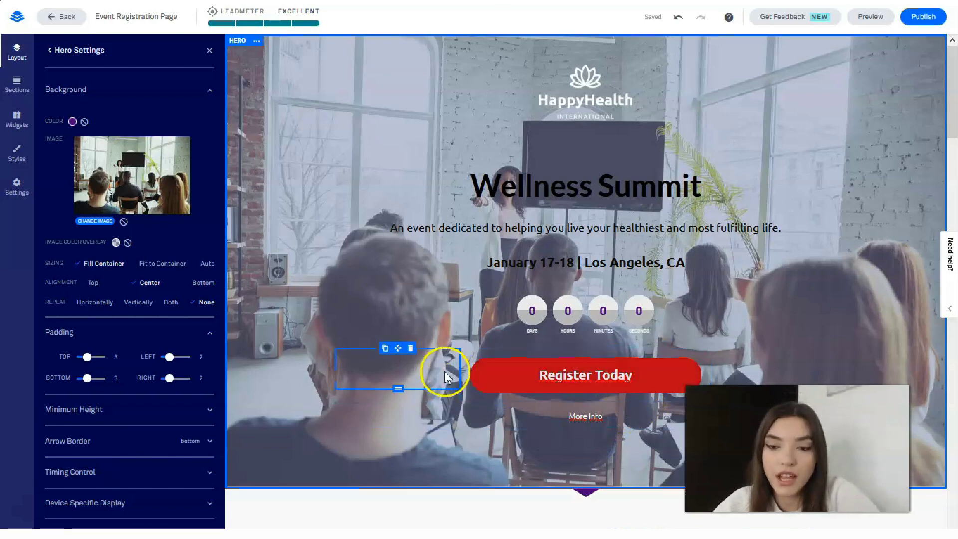
Reduce the "Register Today" button to Medium size and give it the Rounded shape
left_click(513, 350)
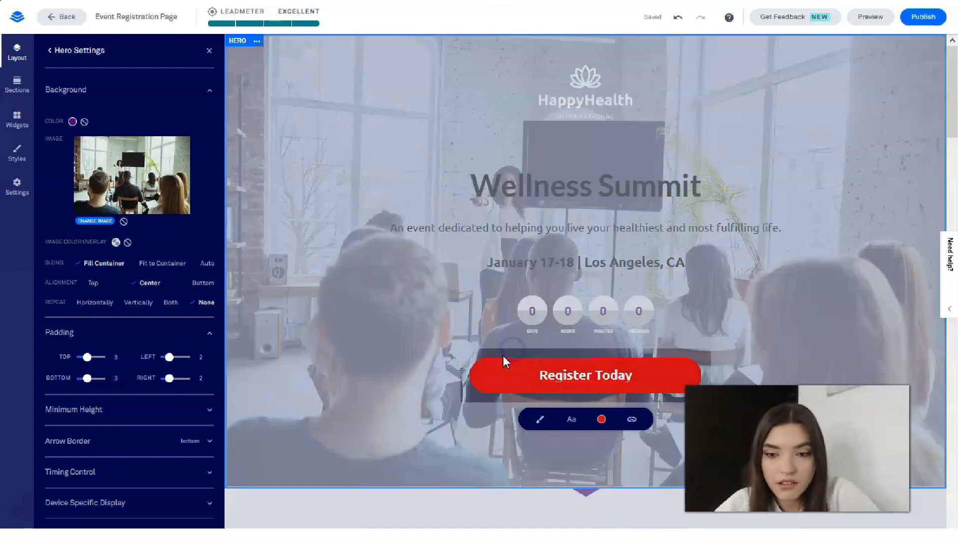
left_click(543, 420)
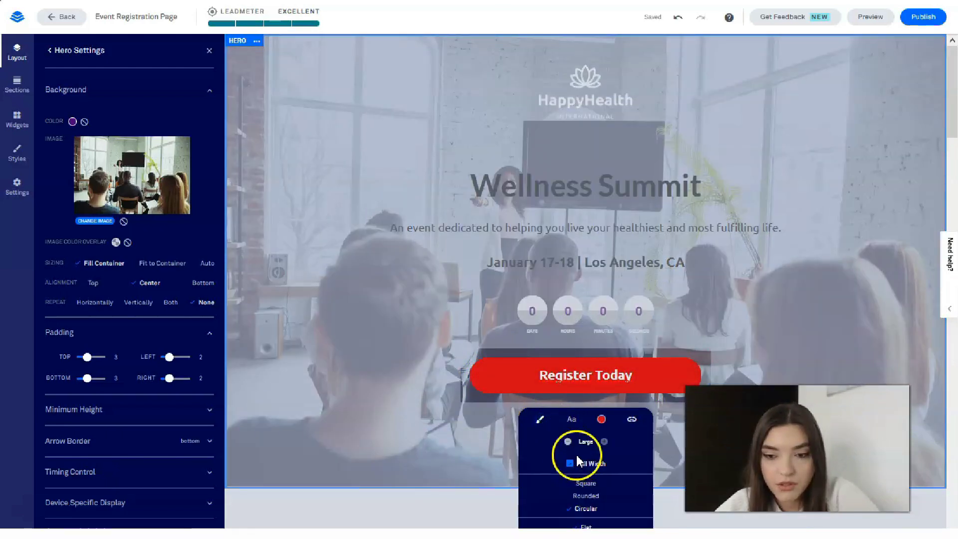
left_click(568, 442)
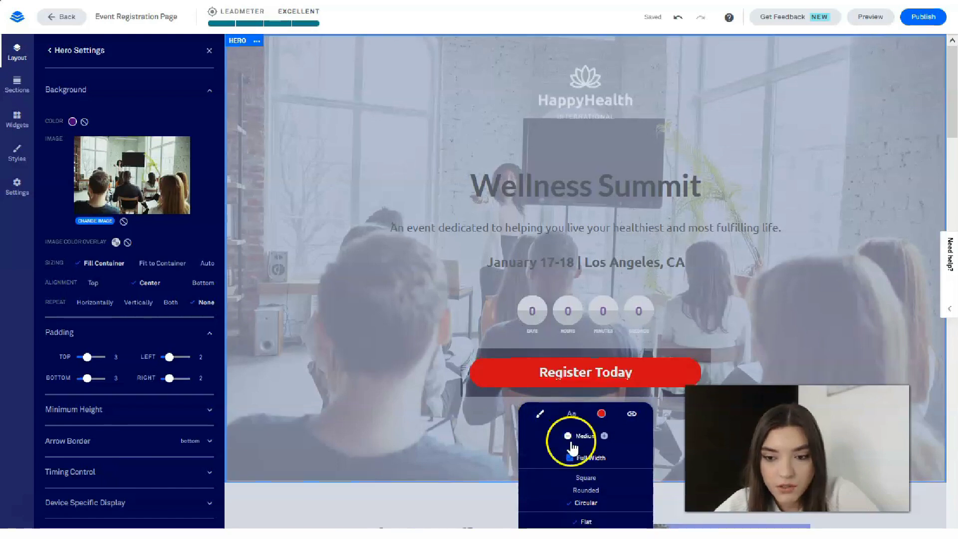
left_click(579, 491)
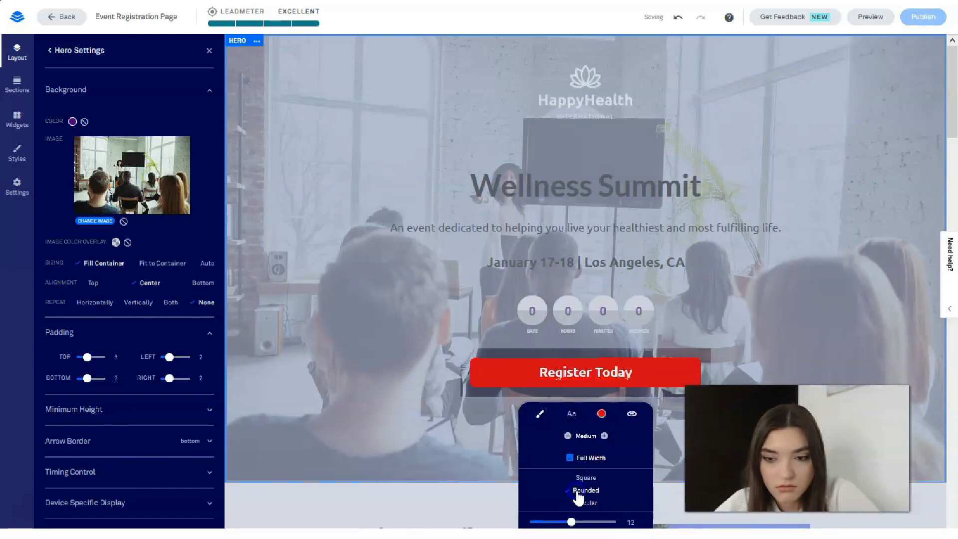
left_click(460, 339)
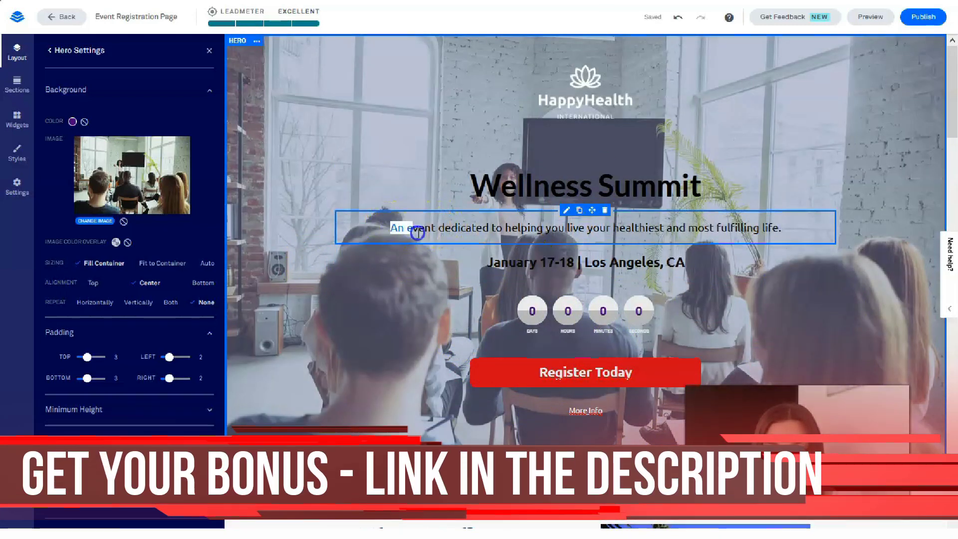
Reduce the font size of the event description line under the "Wellness Summit" heading slightly
left_click_drag(419, 229, 845, 235)
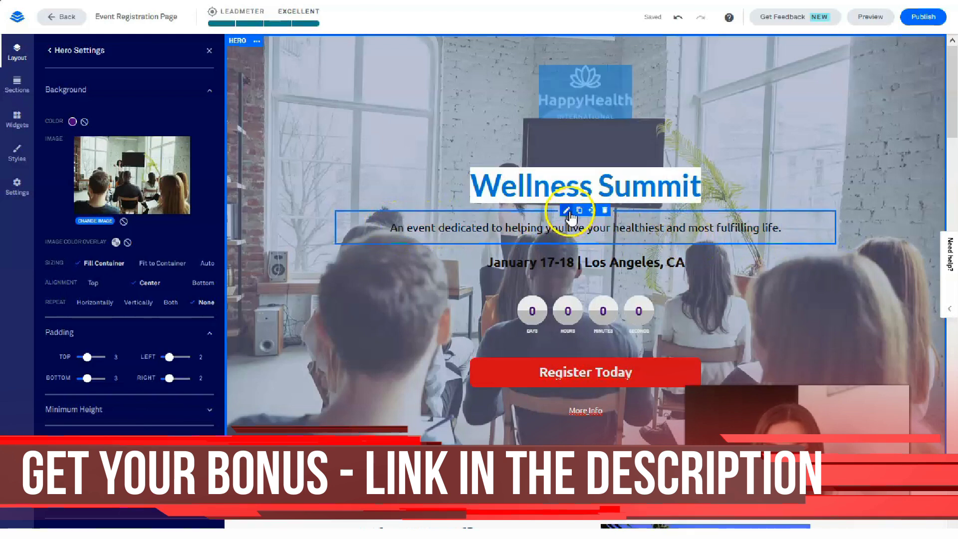
left_click(567, 210)
left_click_drag(588, 327, 592, 334)
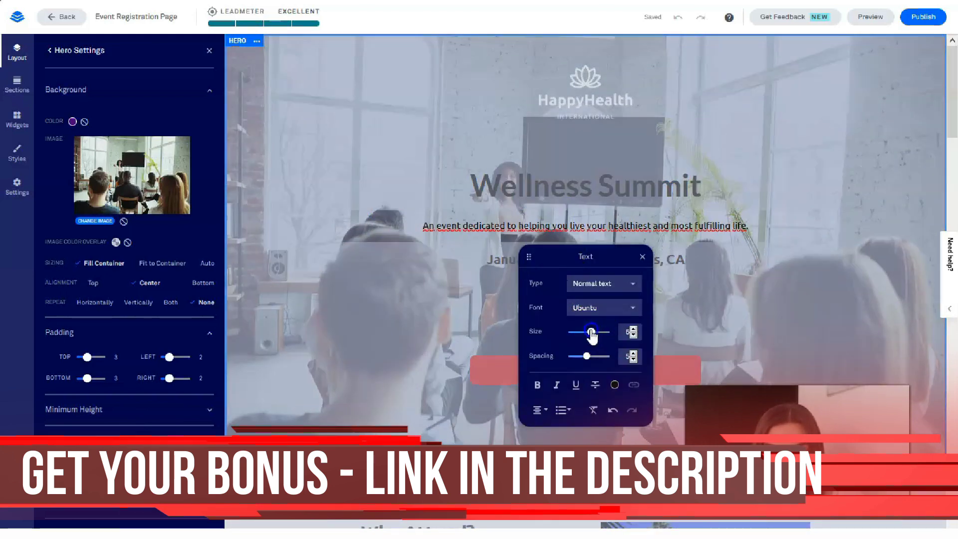
left_click(869, 131)
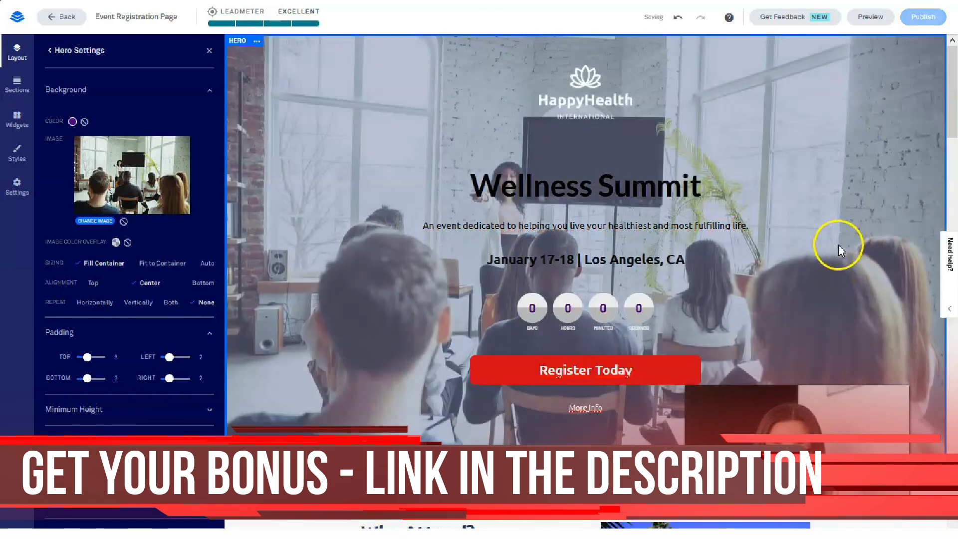
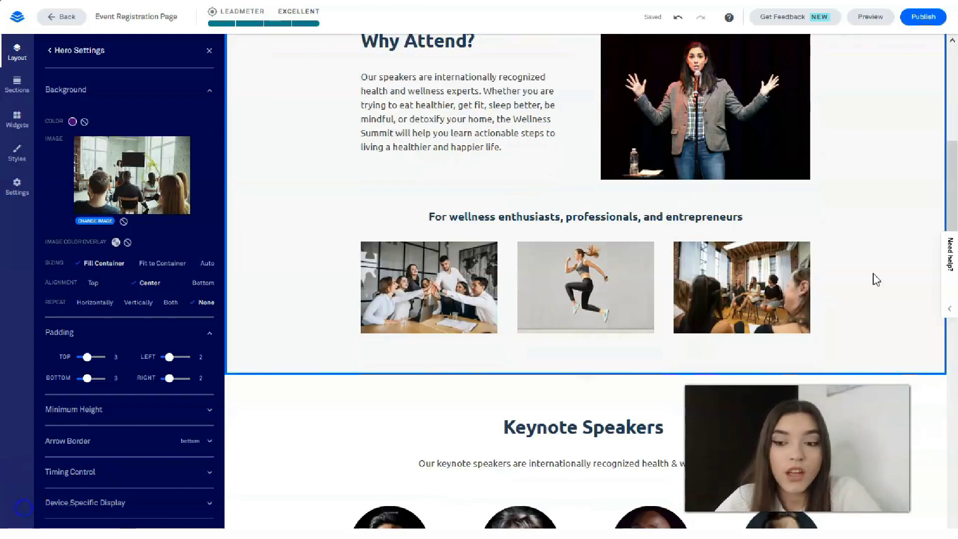
Leave the hero settings for the page's section list and expand the About section to show its parts
scroll(849, 265, "up", 1)
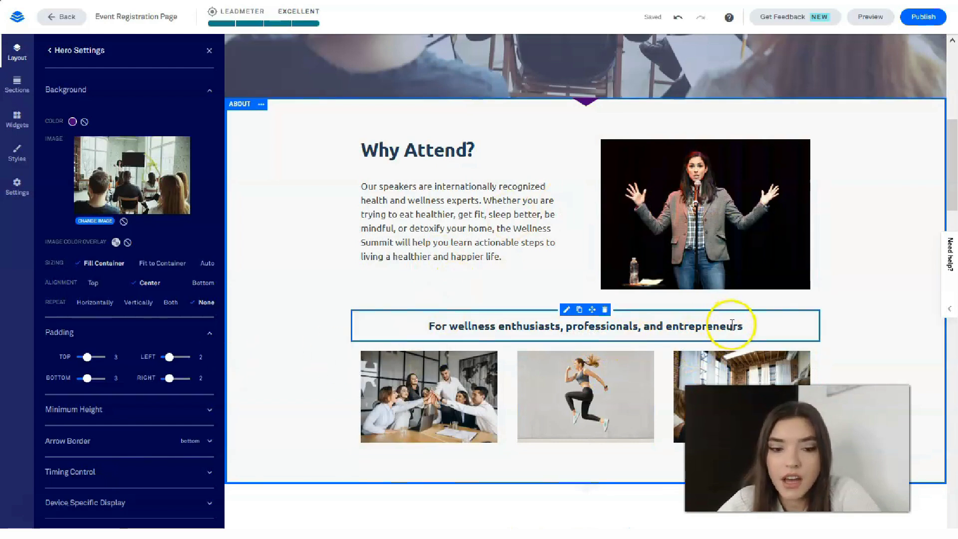
scroll(721, 319, "down", 2)
scroll(760, 325, "up", 2)
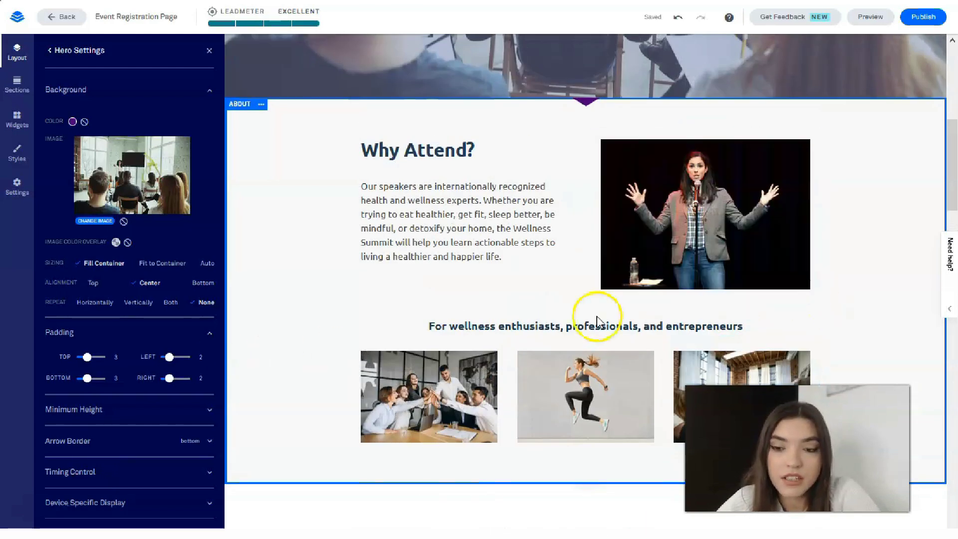
scroll(674, 322, "down", 1)
scroll(675, 322, "down", 1)
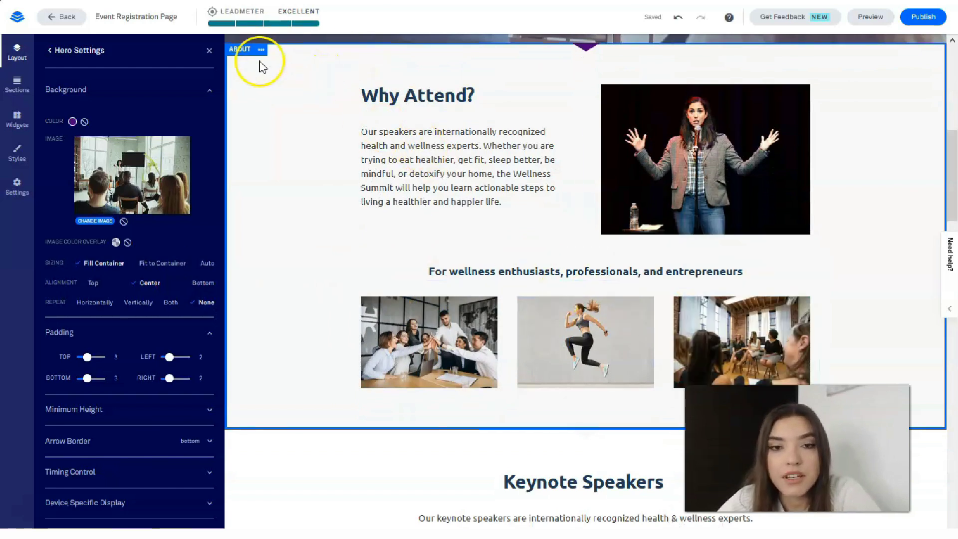
left_click(50, 51)
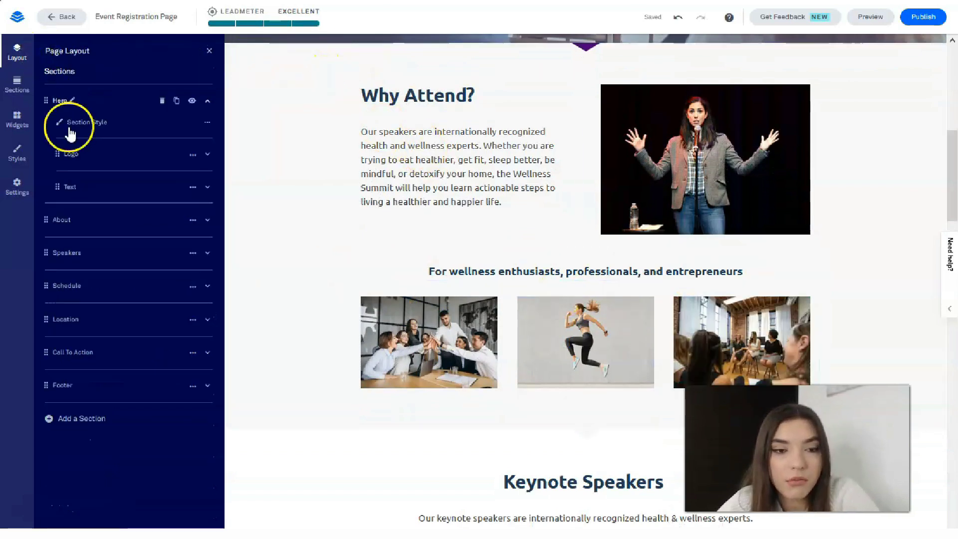
left_click(76, 220)
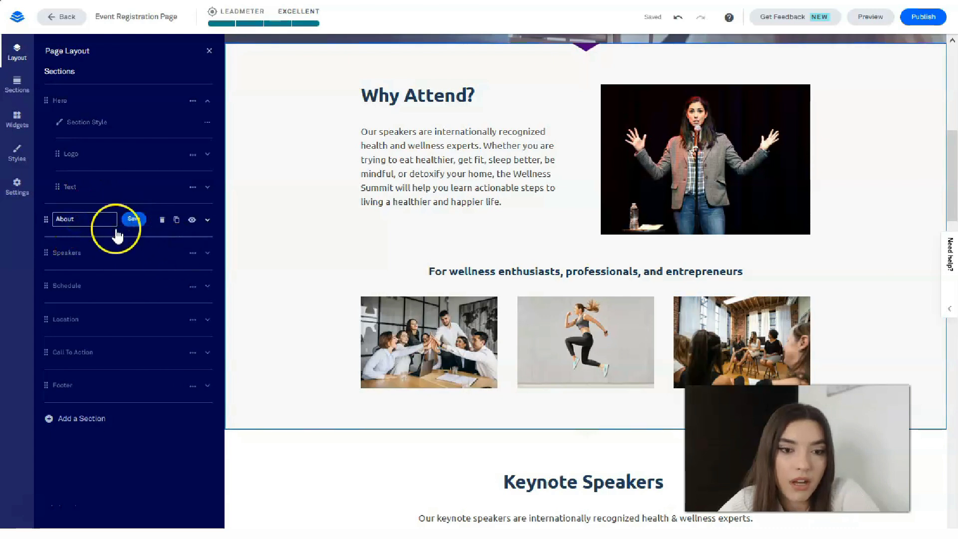
left_click(140, 223)
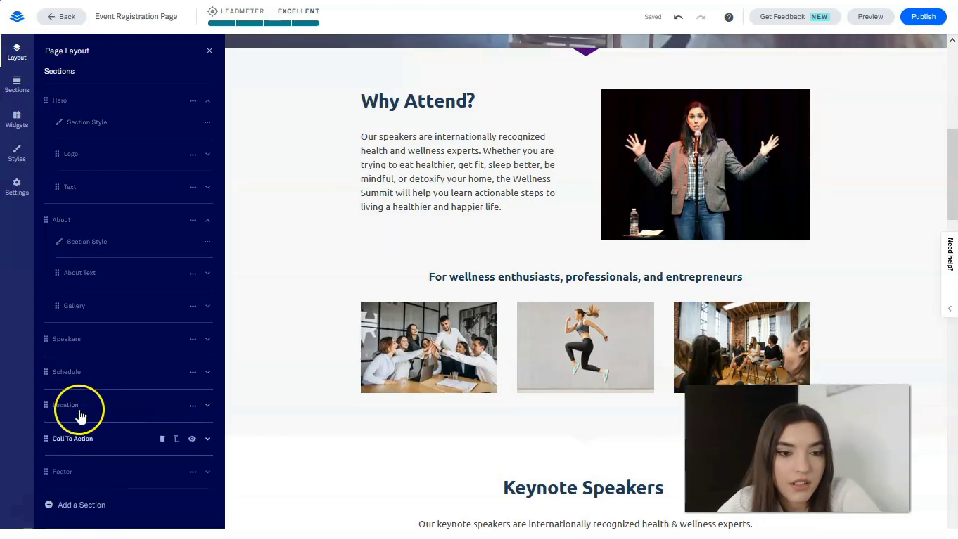
Open the About section's style settings and set its background color to the light gray from the recent colors
left_click(88, 221)
left_click(92, 223)
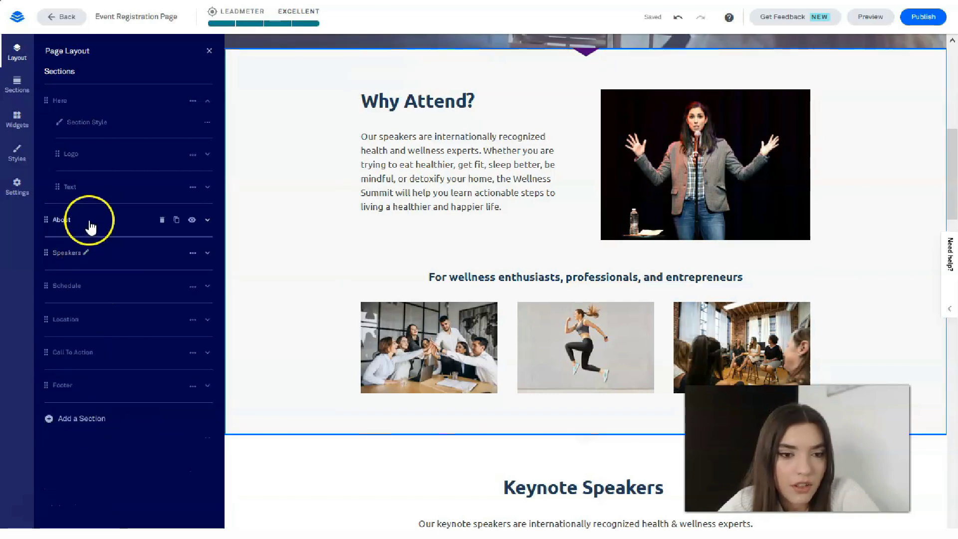
left_click(126, 241)
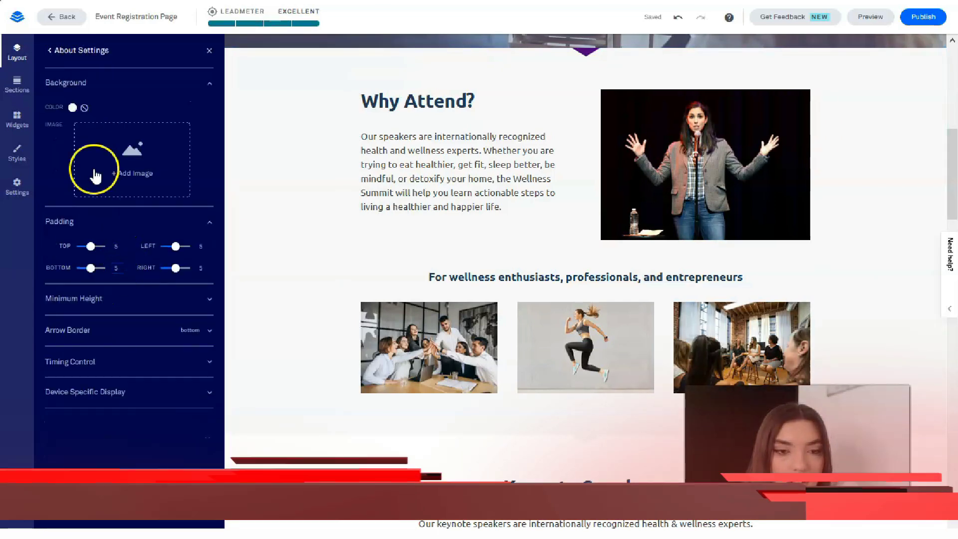
left_click(72, 108)
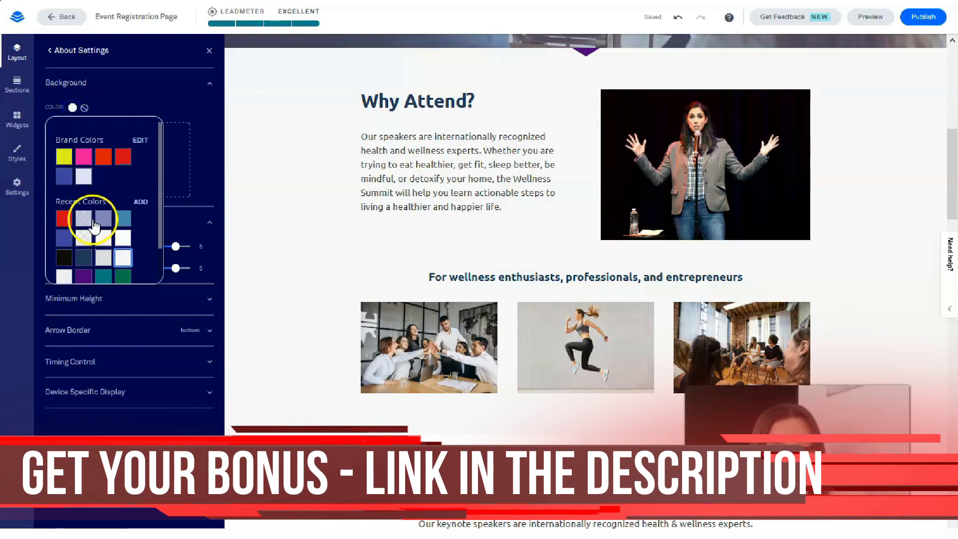
left_click(103, 219)
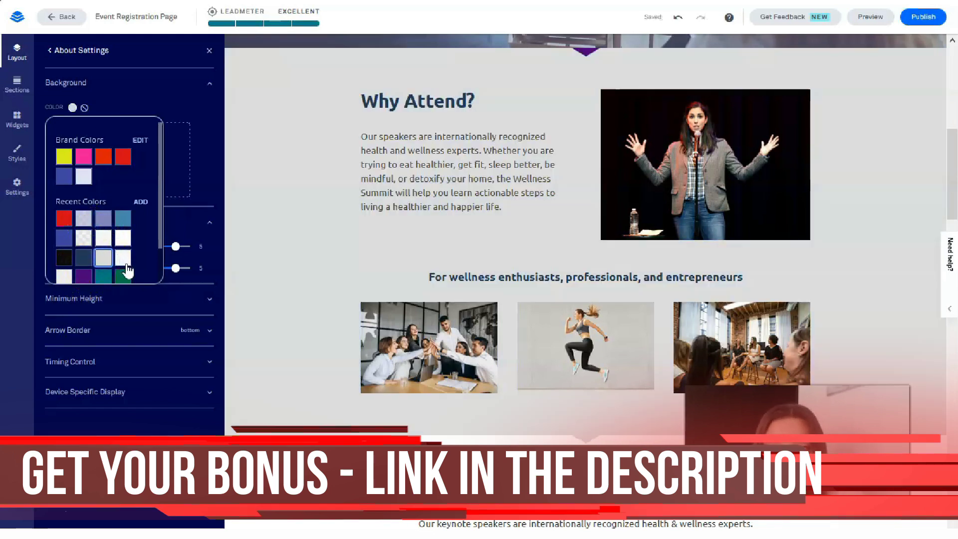
left_click(316, 395)
left_click(472, 391)
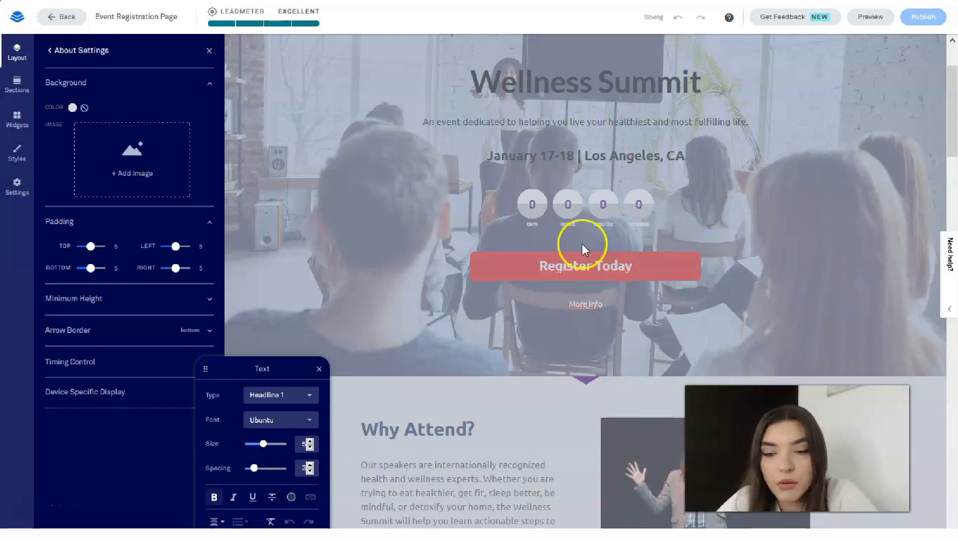
left_click(537, 376)
Review the page from the hero and About sections through Keynote Speakers and Schedule to the footer
scroll(490, 392, "down", 6)
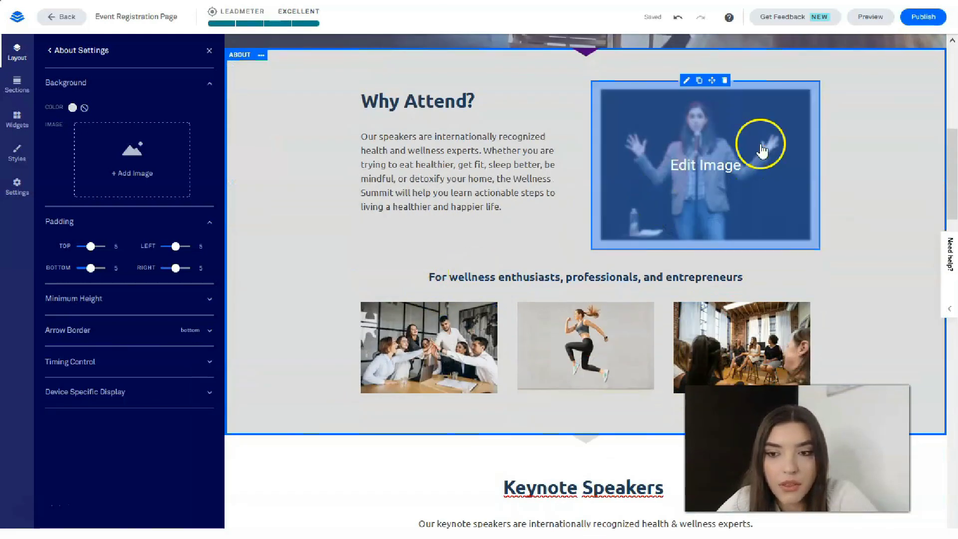
scroll(559, 360, "up", 6)
scroll(689, 364, "down", 6)
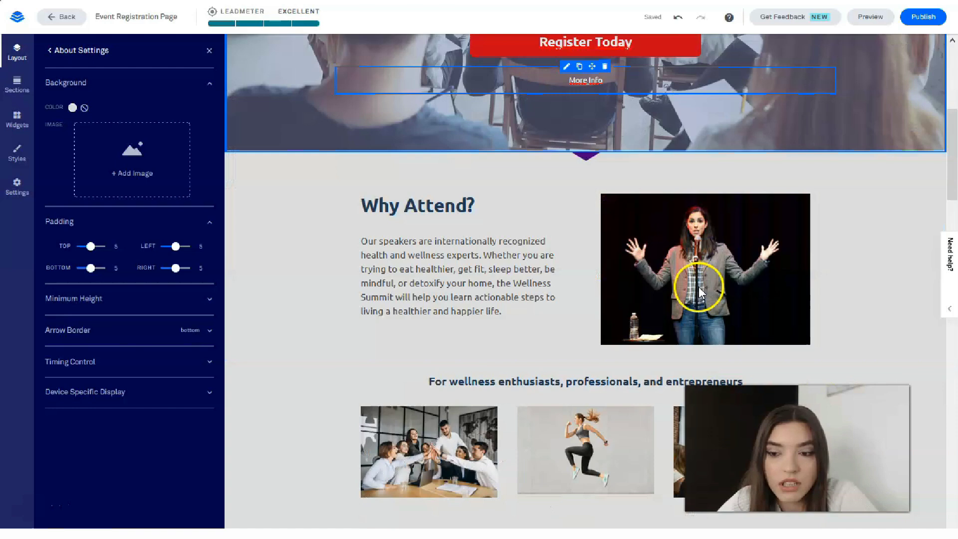
scroll(693, 289, "down", 10)
scroll(680, 304, "up", 5)
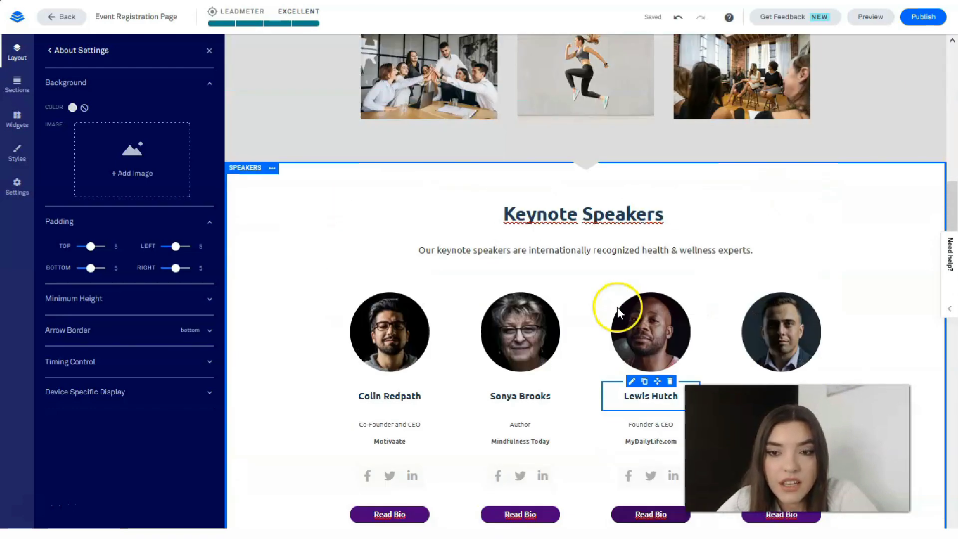
scroll(387, 276, "down", 5)
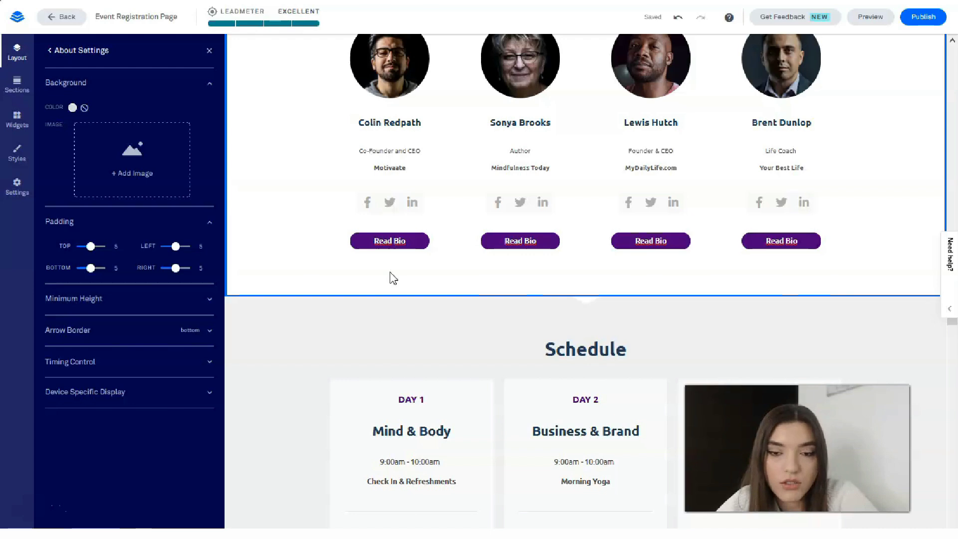
scroll(344, 250, "down", 12)
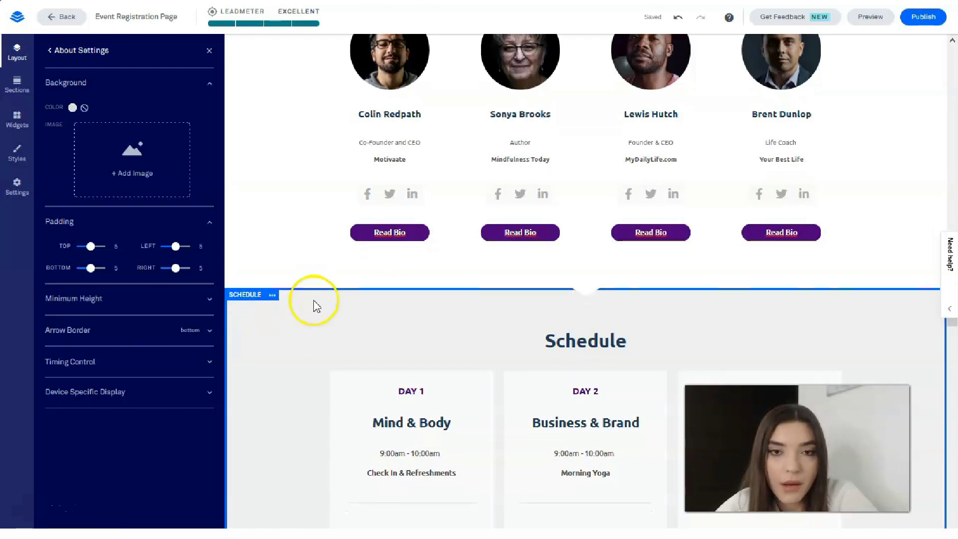
scroll(345, 234, "down", 5)
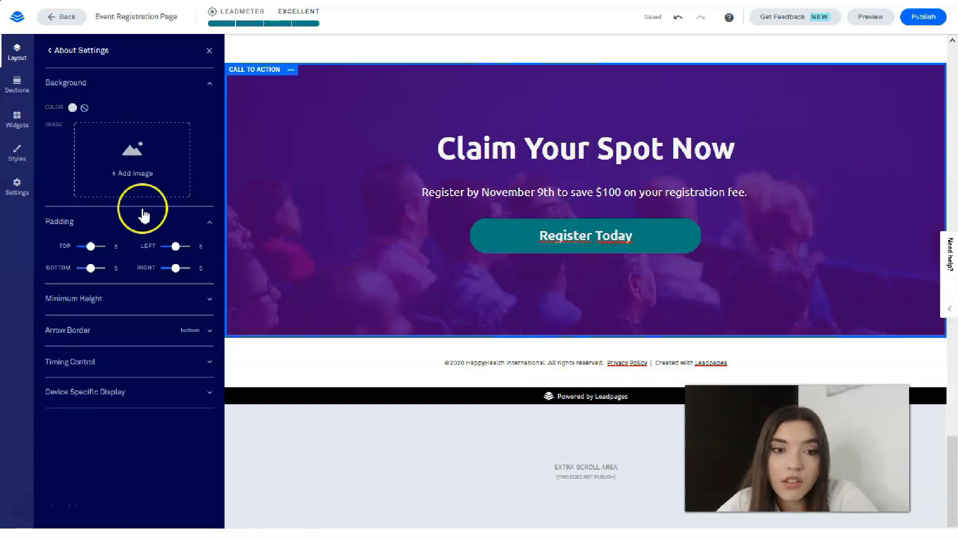
Add the first Logos section layout, with four logos on white, between the Call To Action section and the footer
left_click(17, 54)
left_click(18, 84)
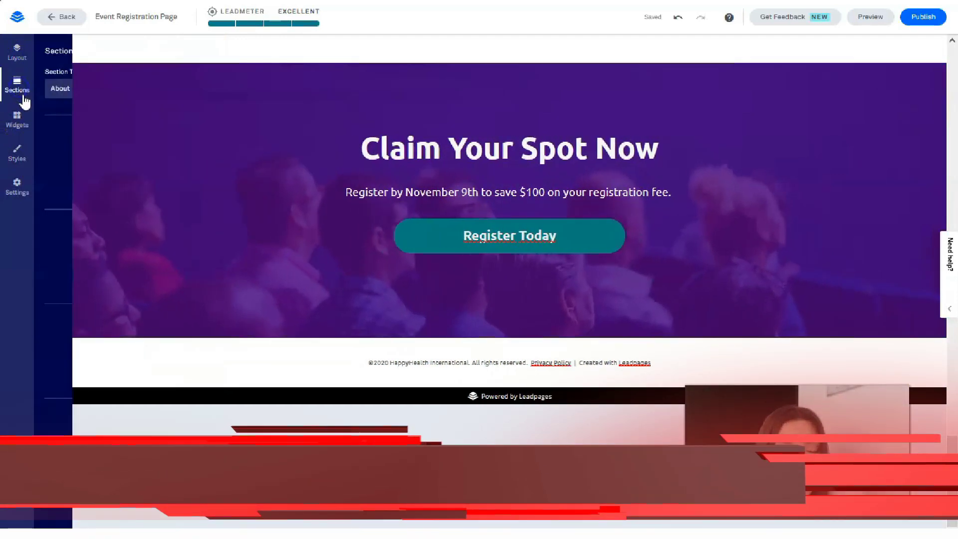
left_click(85, 89)
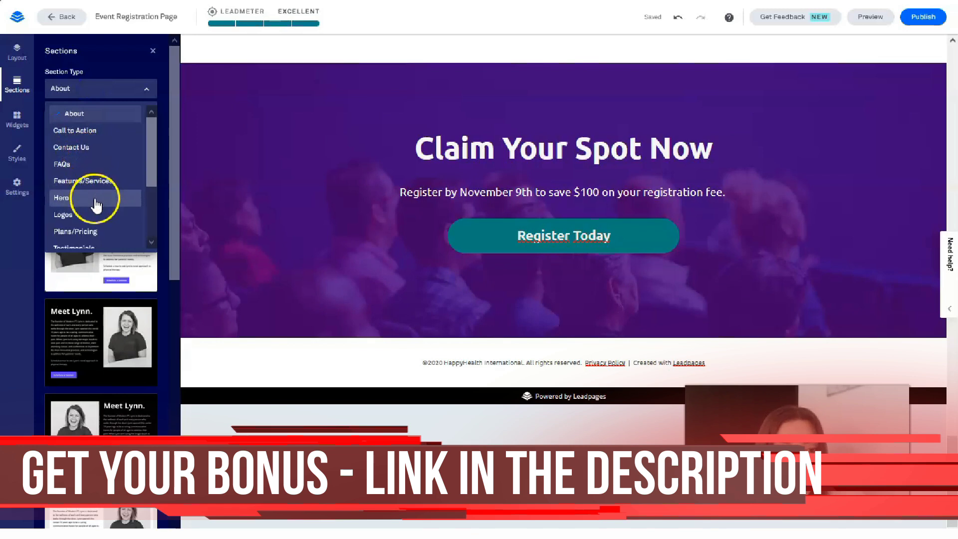
left_click(74, 216)
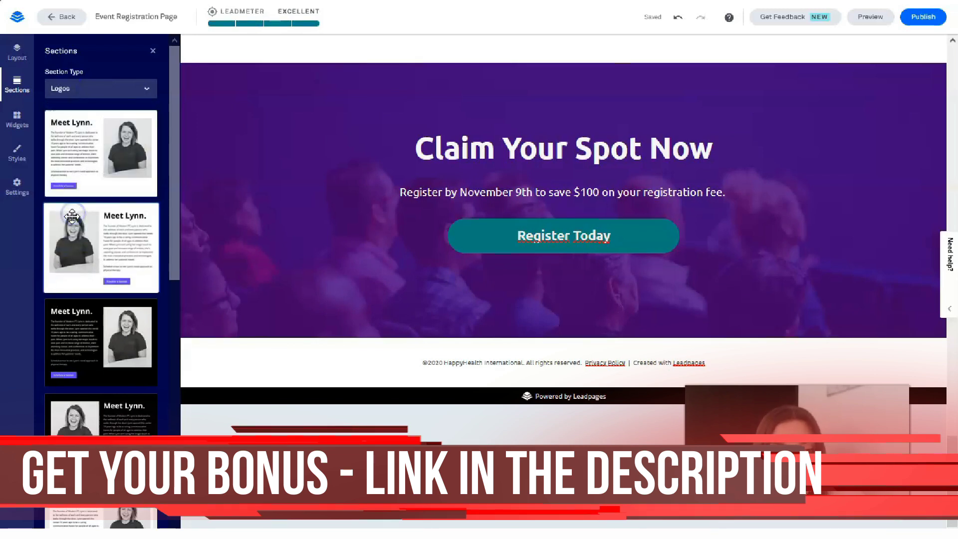
left_click_drag(103, 109, 518, 422)
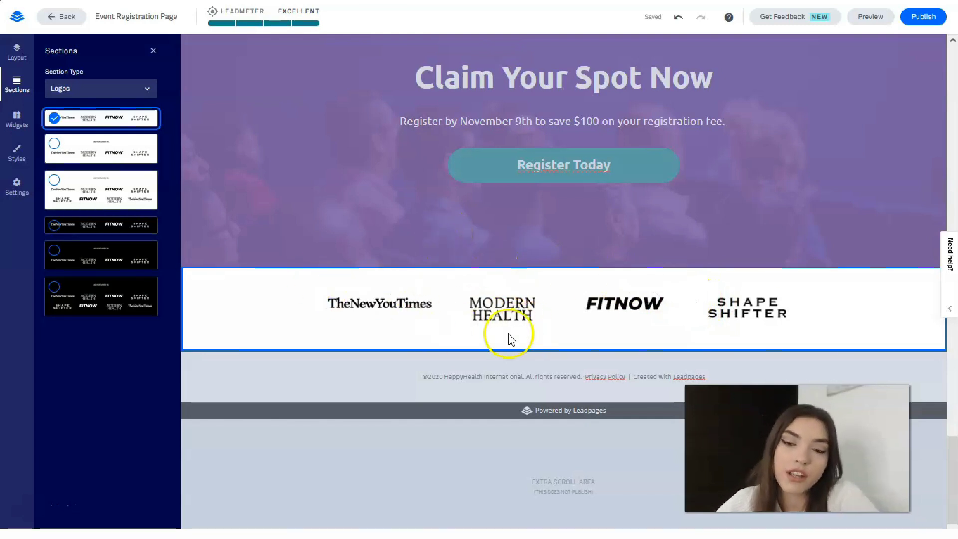
left_click(505, 320)
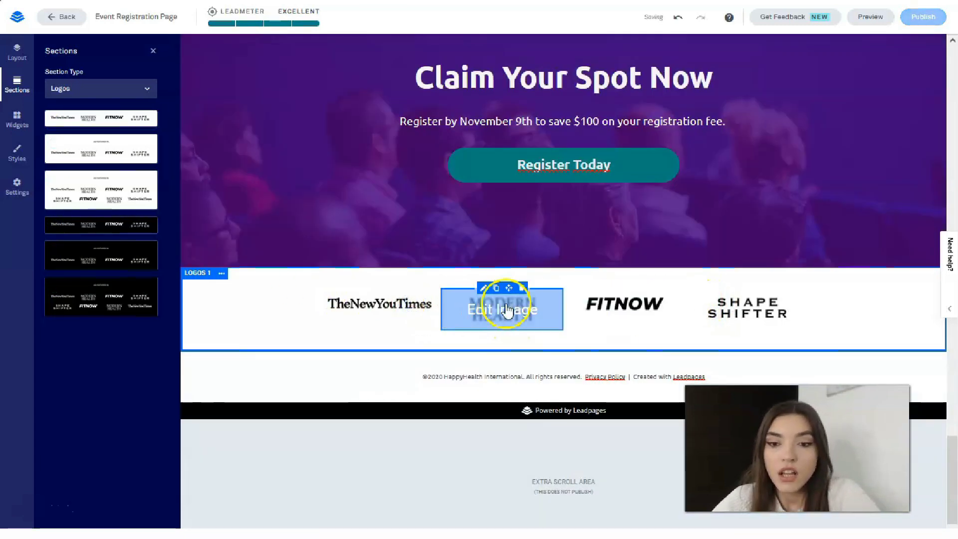
Delete the TheNewYouTimes, FITNOW and Shape Shifter logos from the new logos section, keeping only Modern Health
left_click(417, 300)
left_click(399, 289)
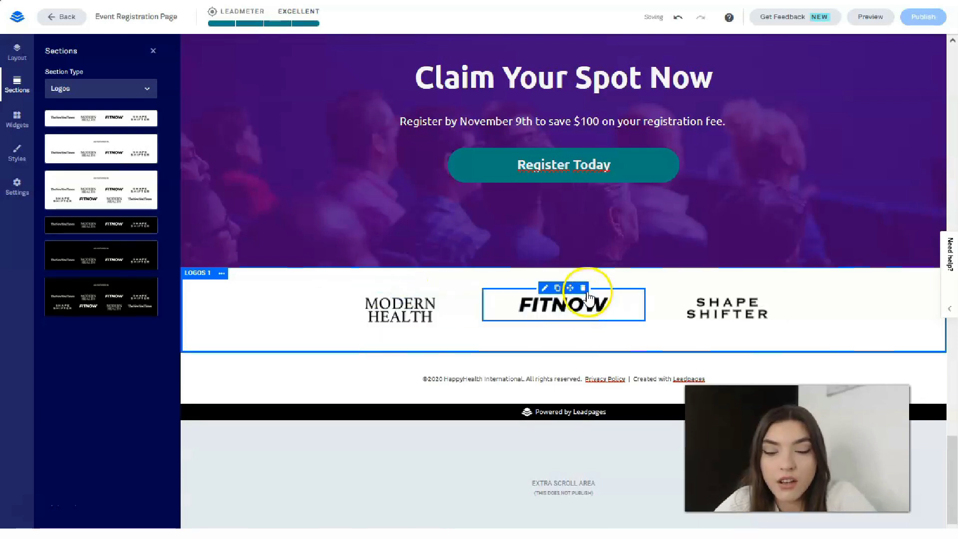
left_click(583, 289)
left_click(706, 288)
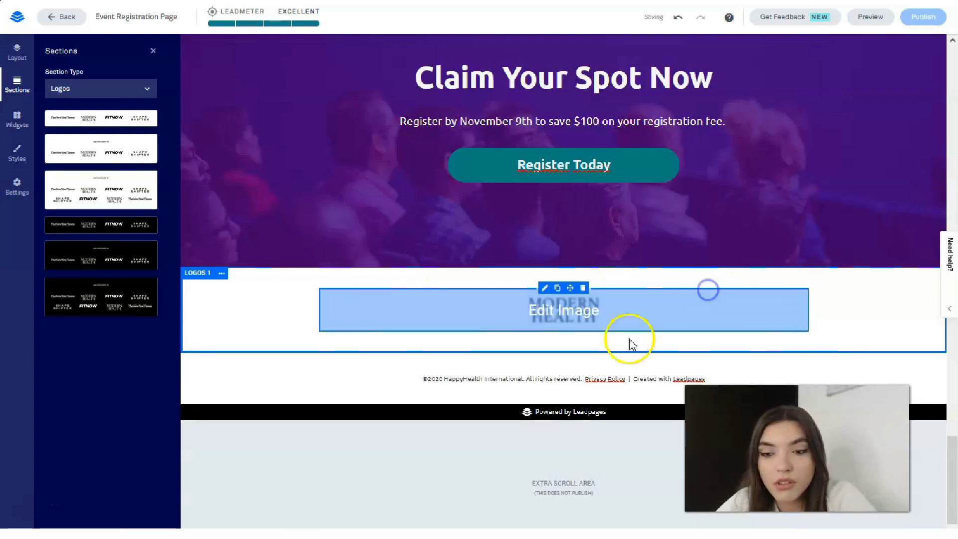
Check the whole page in the editor, from the logos section at the end back to the hero
scroll(525, 215, "up", 15)
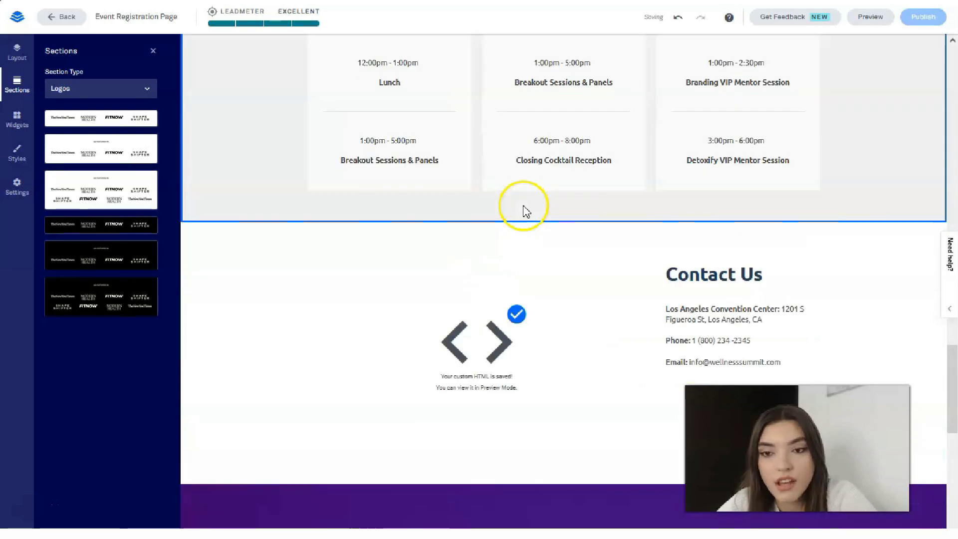
scroll(522, 224, "down", 10)
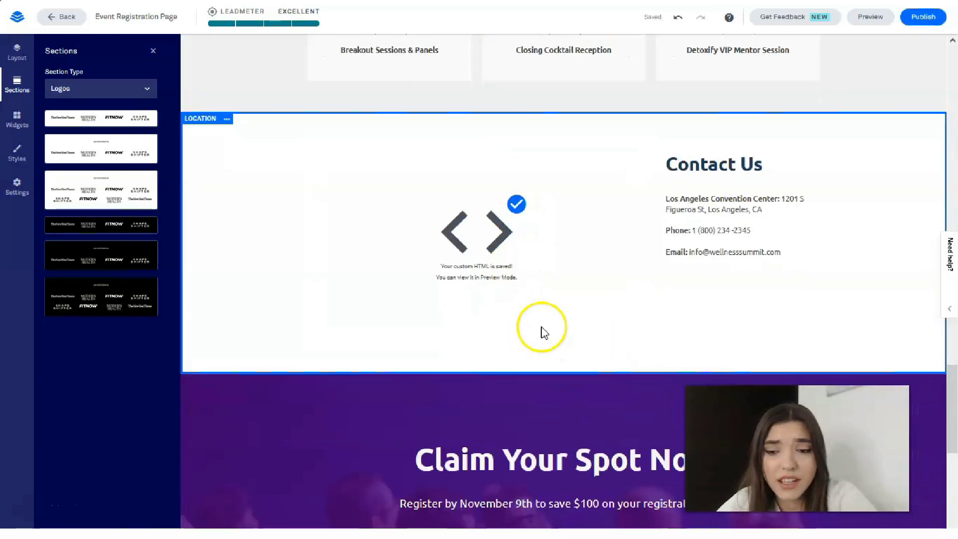
scroll(541, 331, "down", 6)
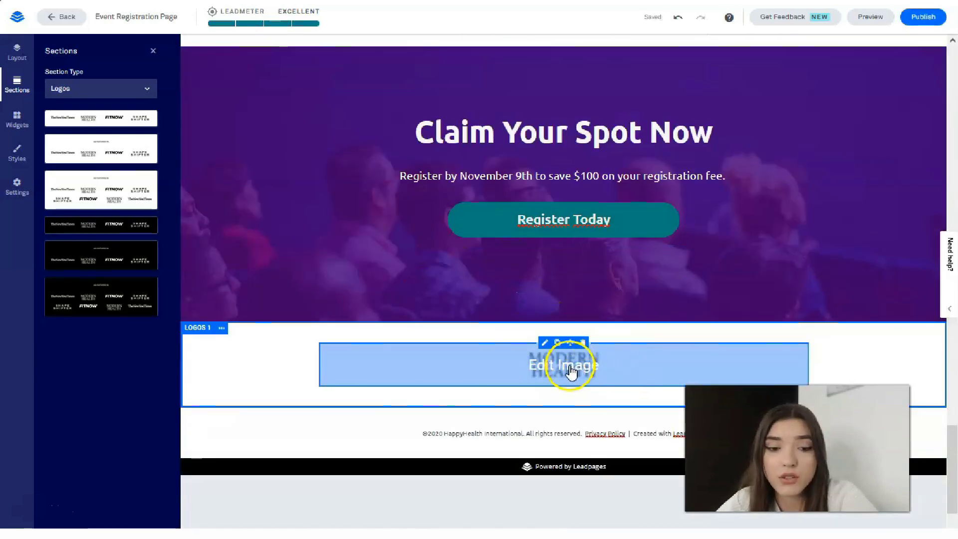
scroll(571, 372, "up", 20)
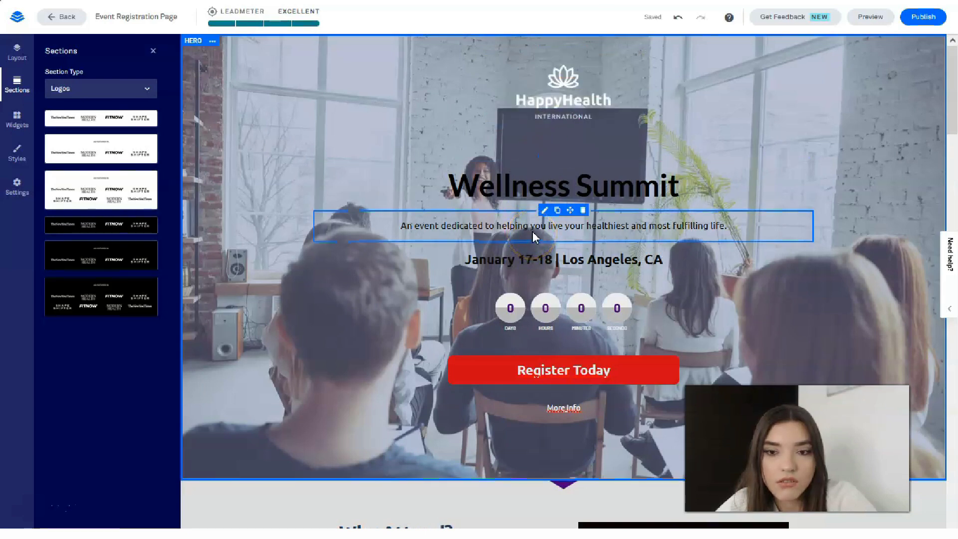
scroll(533, 230, "down", 20)
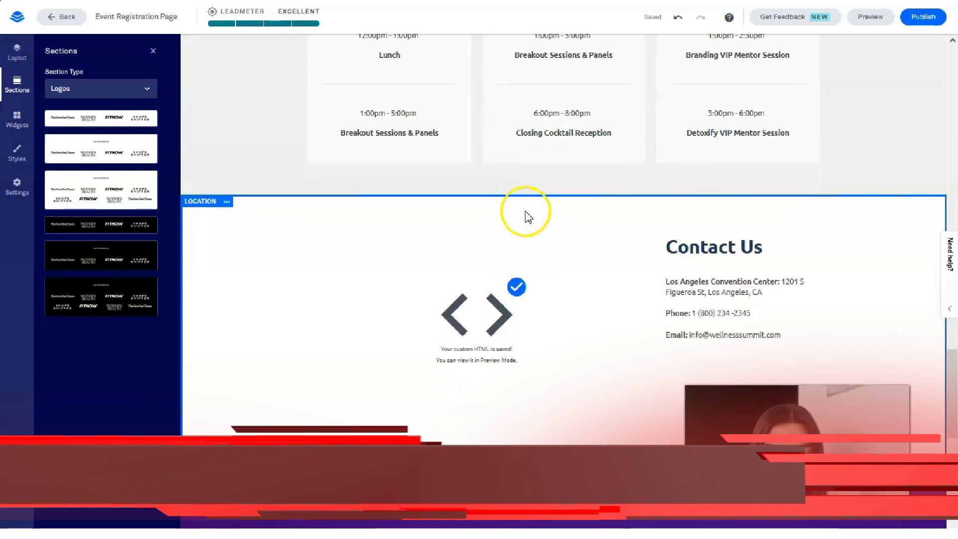
scroll(525, 218, "down", 10)
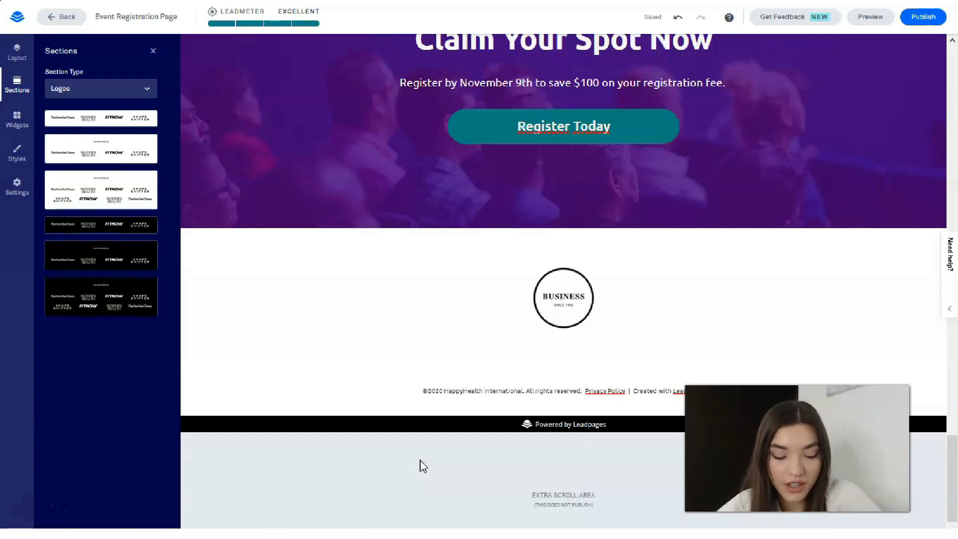
scroll(564, 329, "up", 20)
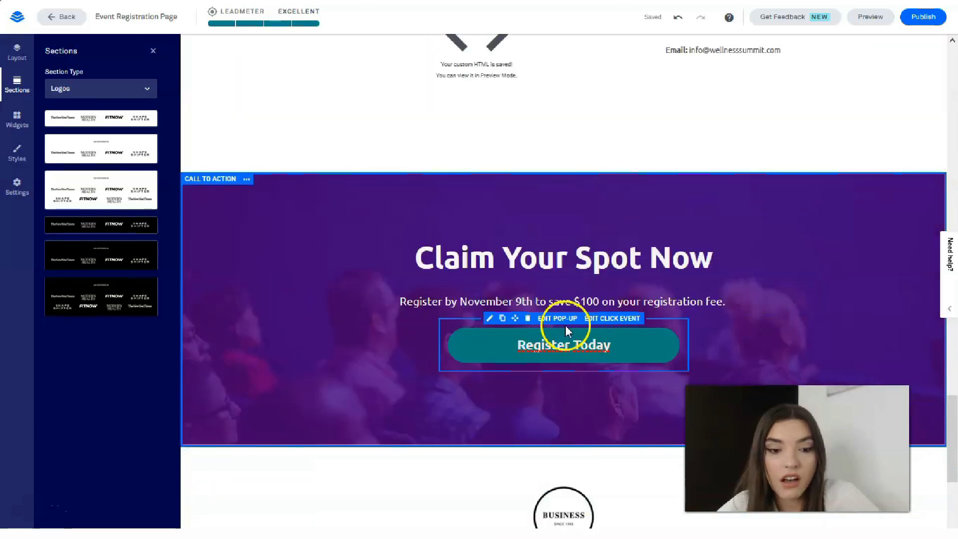
scroll(570, 332, "up", 15)
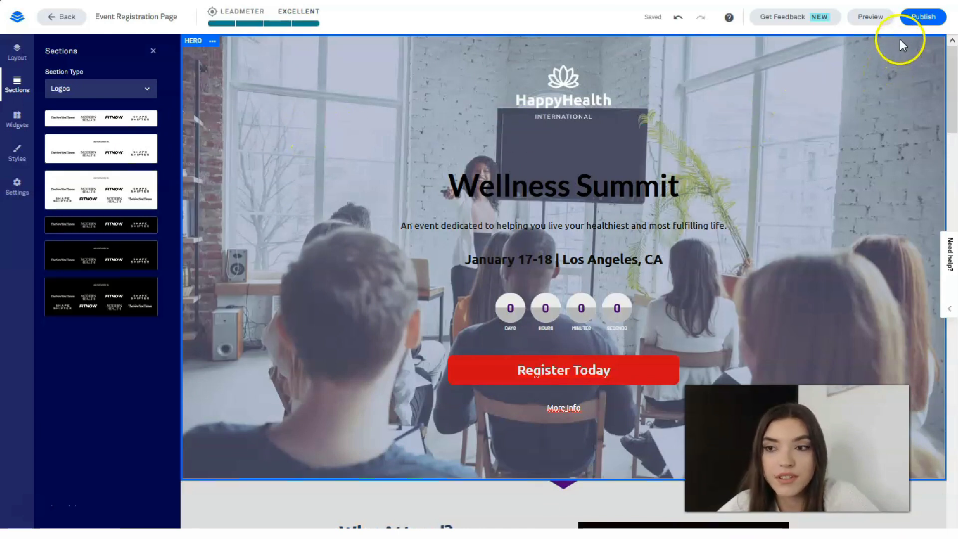
Preview the page in desktop view and examine every section from the hero to the footer
left_click(871, 17)
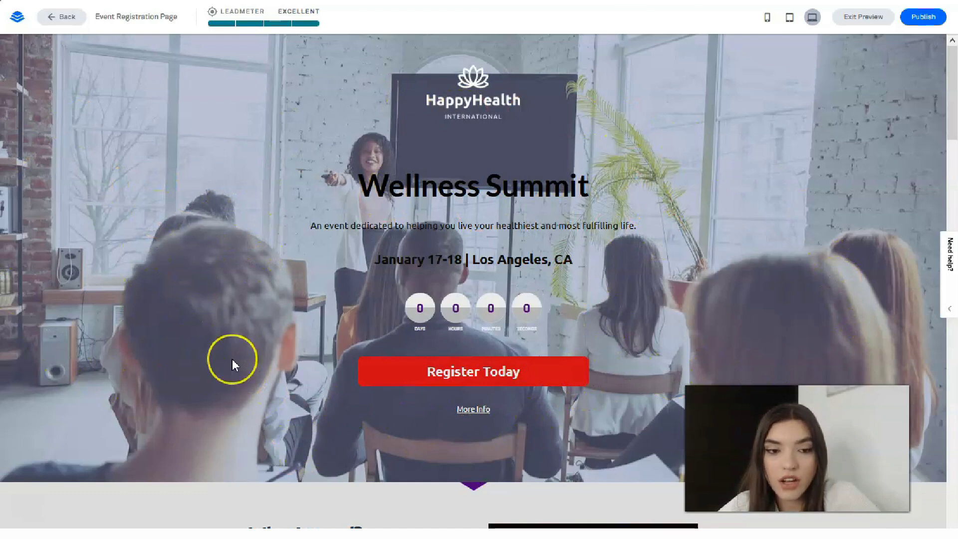
scroll(186, 353, "down", 7)
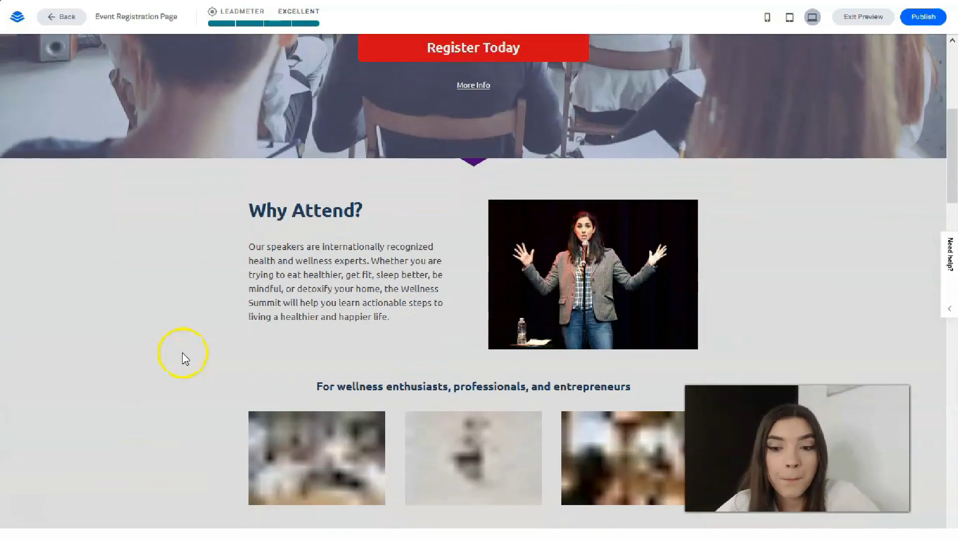
scroll(496, 299, "down", 10)
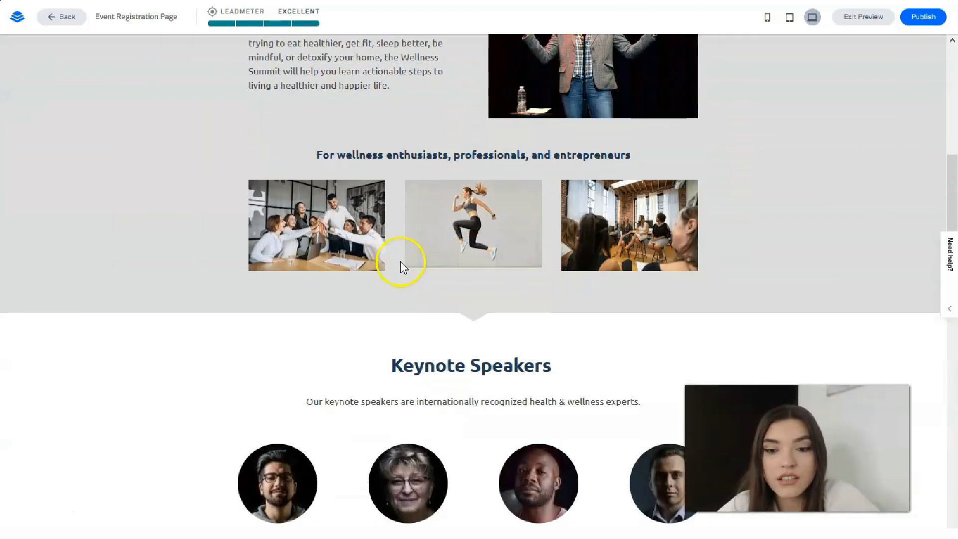
scroll(407, 245, "down", 20)
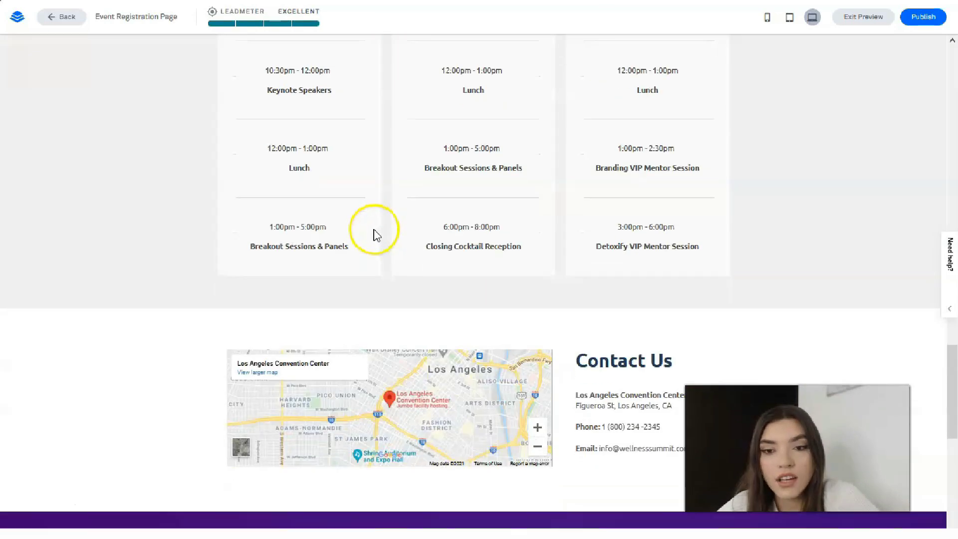
scroll(366, 233, "down", 3)
scroll(359, 230, "up", 6)
scroll(317, 239, "down", 6)
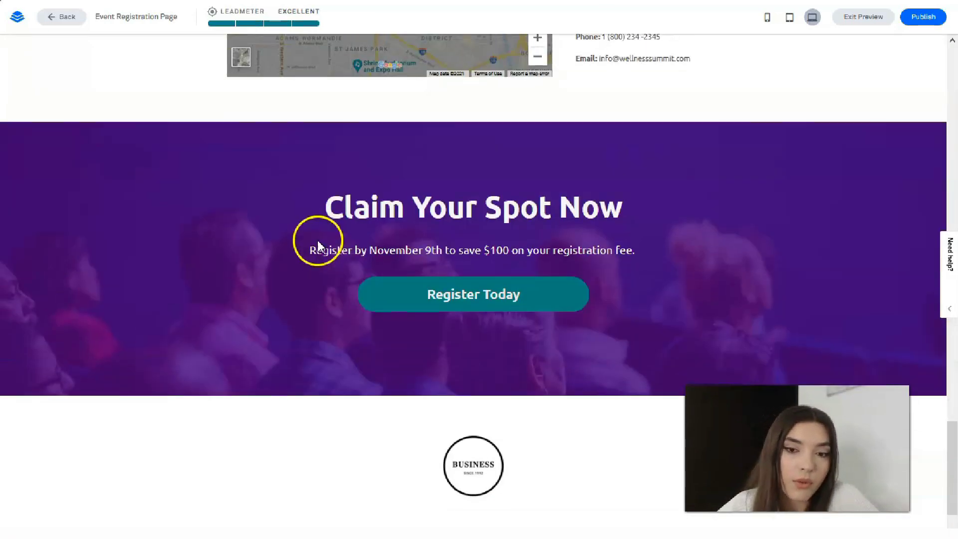
scroll(320, 240, "up", 8)
scroll(322, 245, "down", 7)
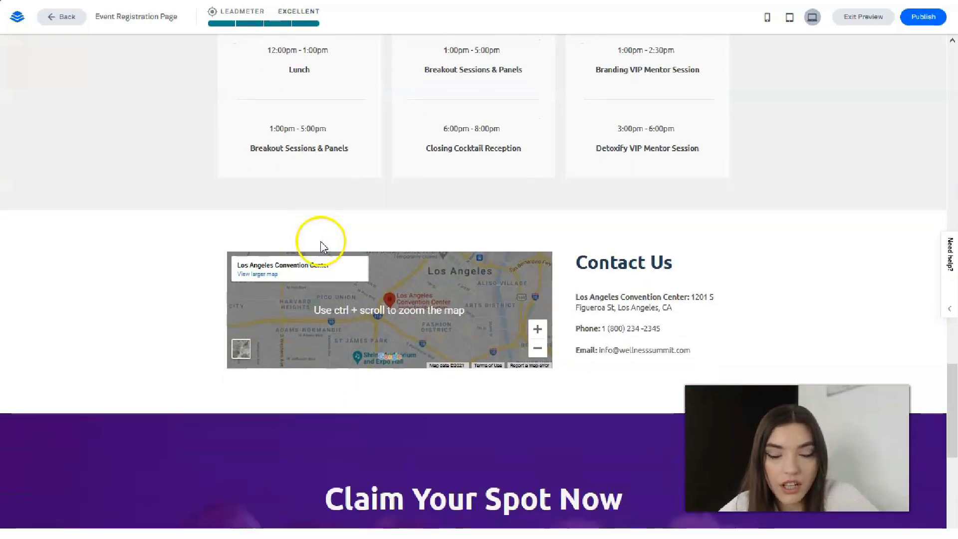
scroll(325, 244, "down", 1)
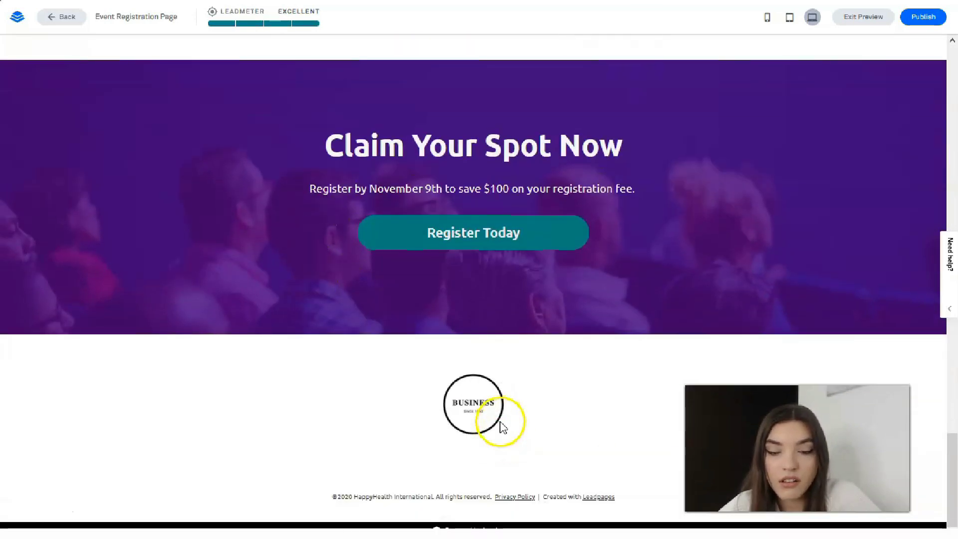
scroll(519, 405, "up", 8)
scroll(534, 387, "up", 15)
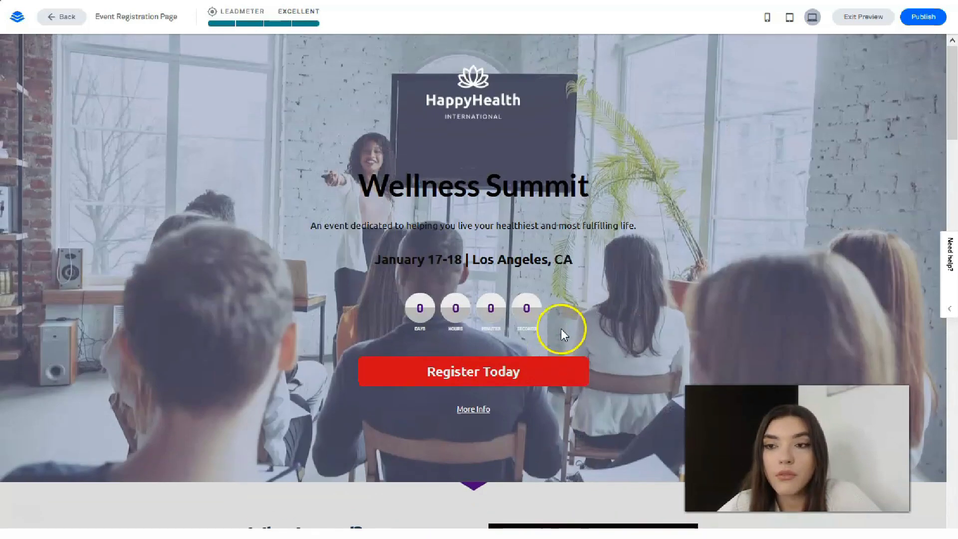
Preview the page in the mobile and tablet layouts, examining the tablet version's sections
left_click(768, 19)
left_click_drag(565, 163, 542, 150)
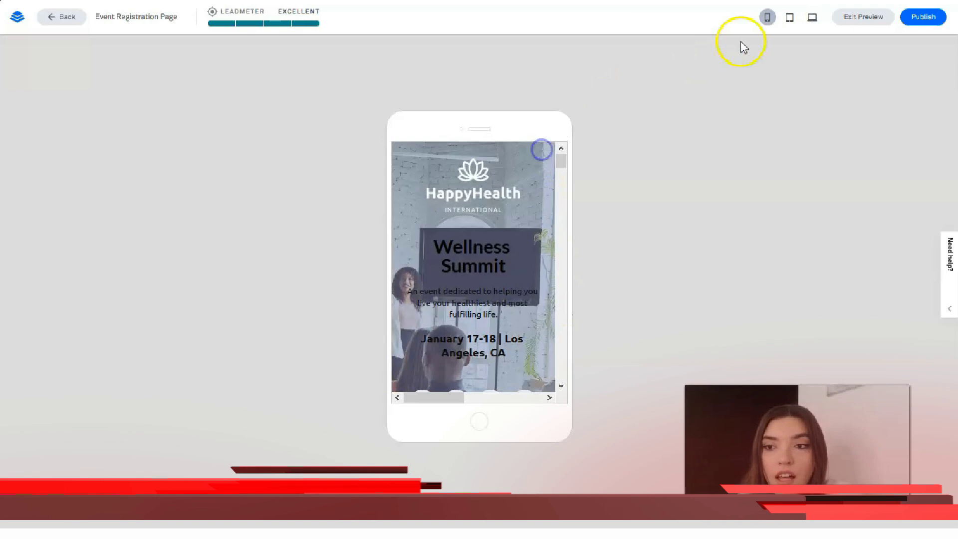
left_click(790, 17)
scroll(525, 292, "down", 15)
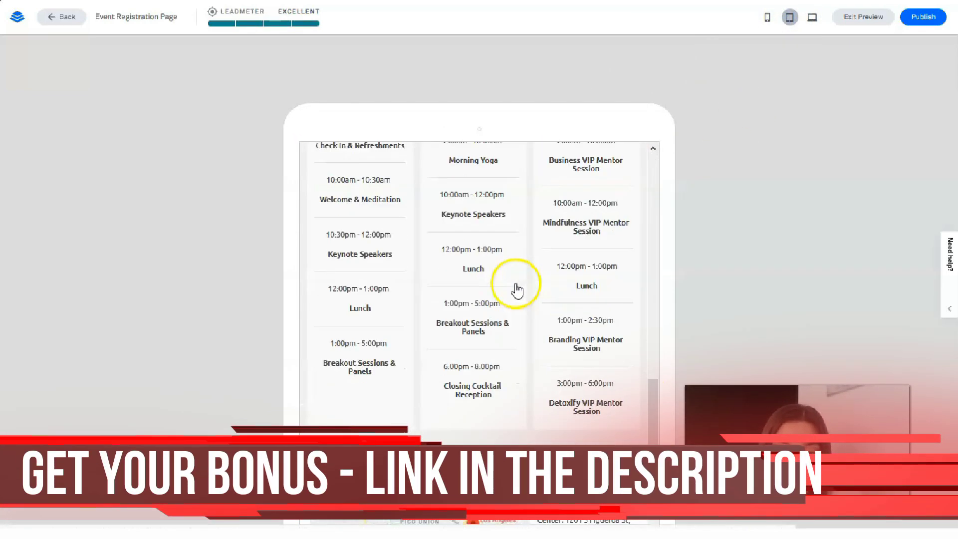
scroll(517, 289, "down", 5)
scroll(514, 287, "up", 9)
scroll(513, 294, "up", 8)
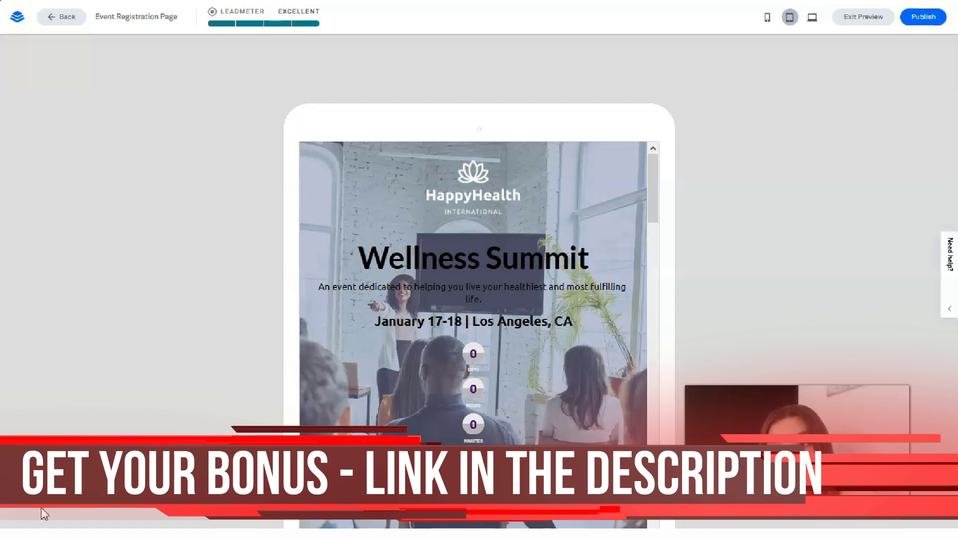
left_click(53, 512)
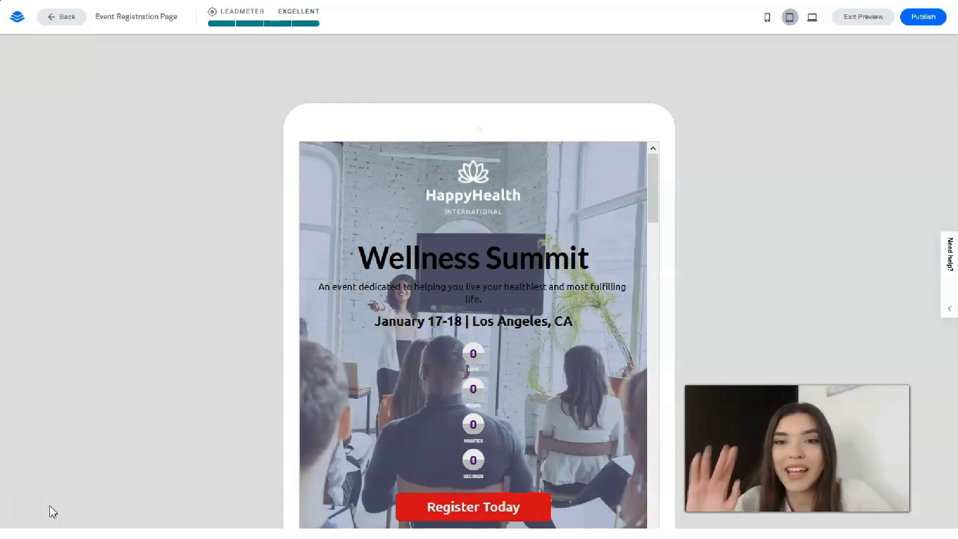
left_click(31, 503)
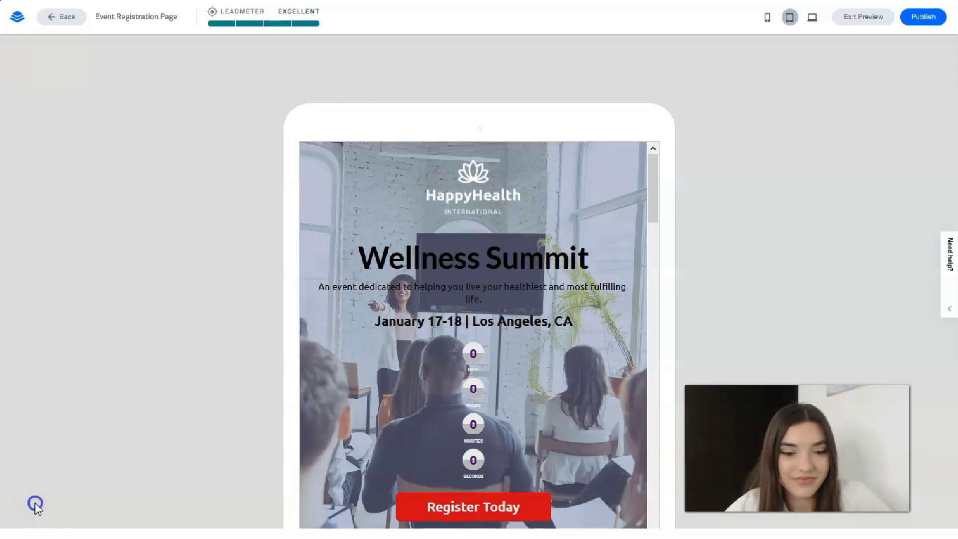